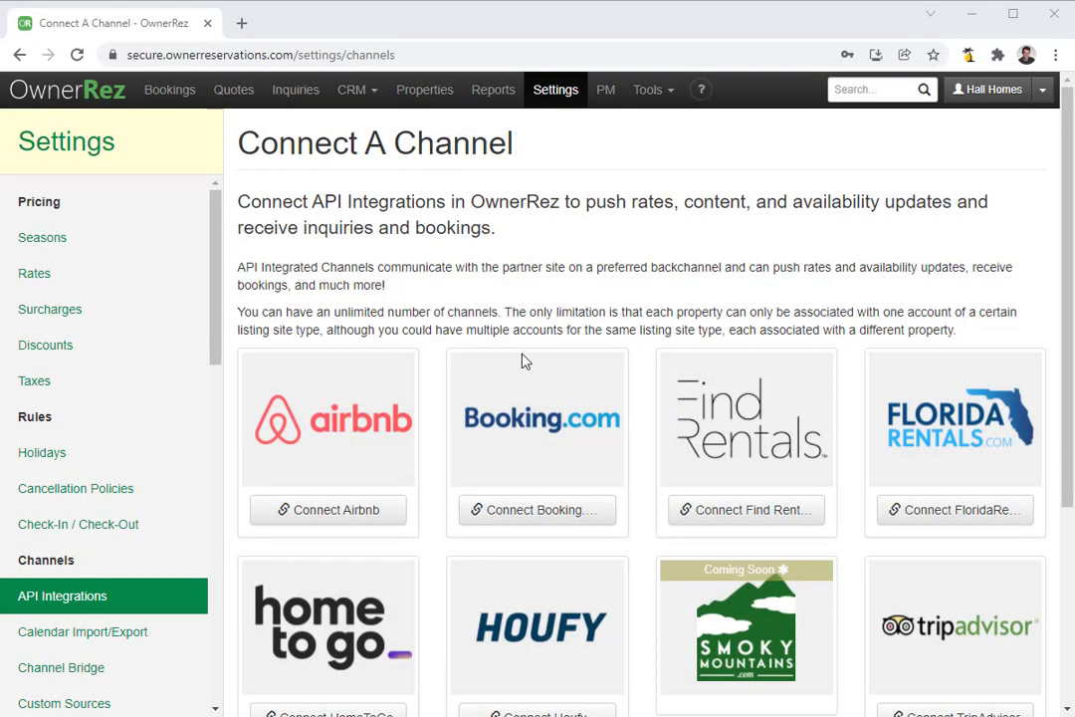
# - Open the Create Houfy Channel form from Settings > API Integrations
pyautogui.click(562, 95)
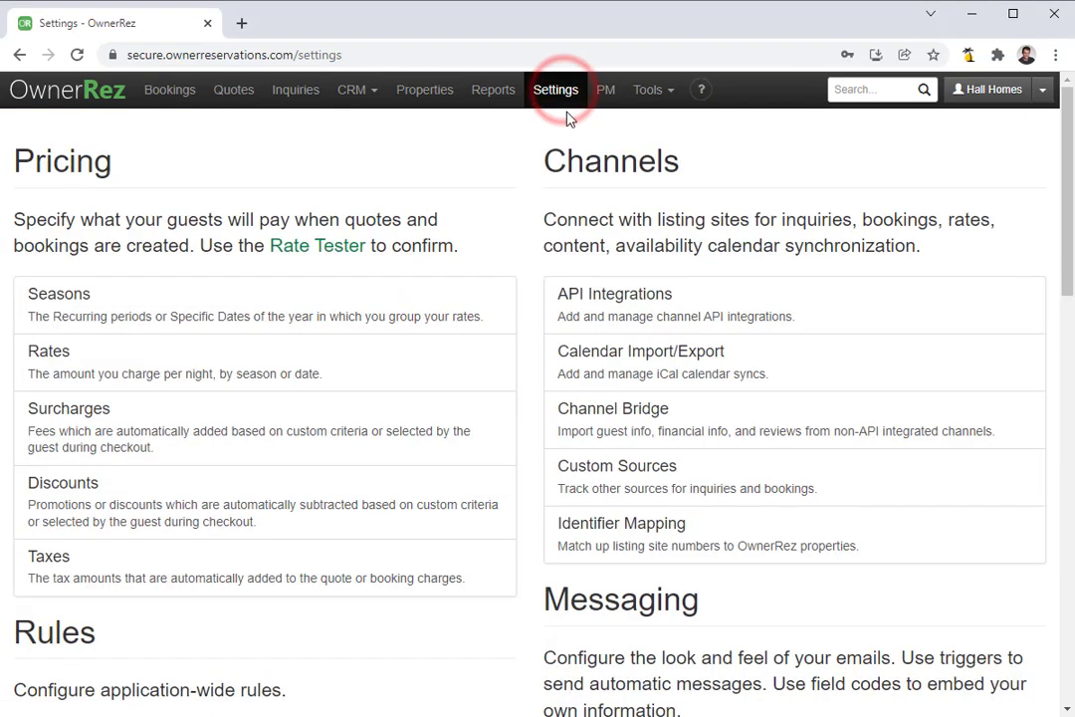
pyautogui.click(709, 301)
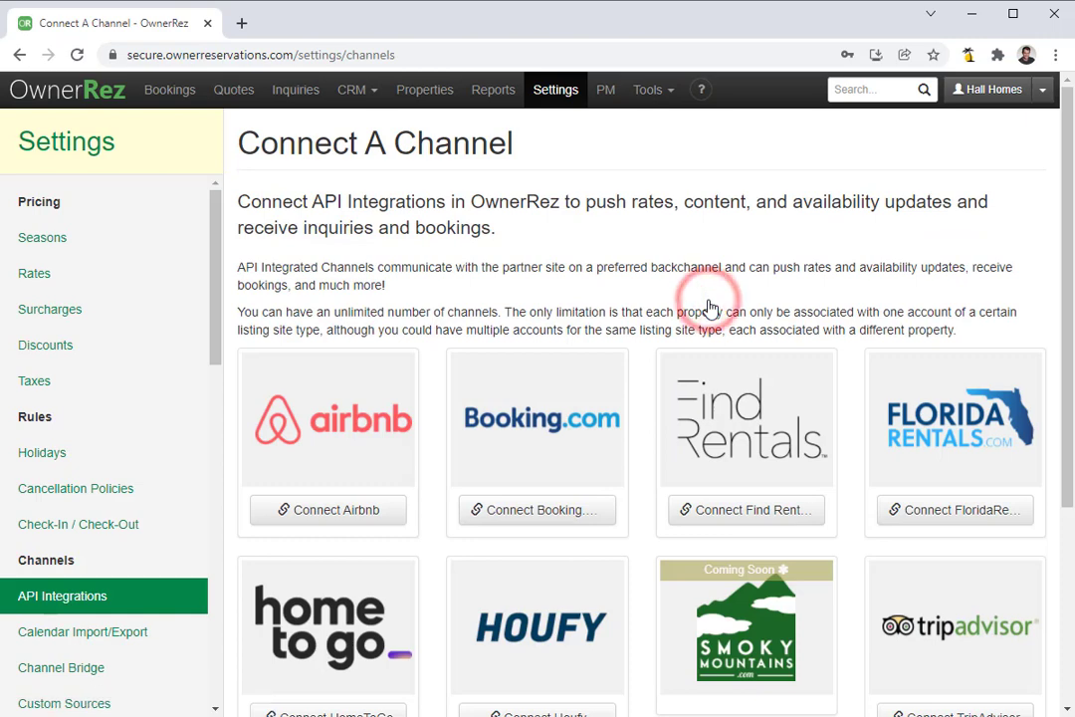
pyautogui.scroll(-2, 707, 307)
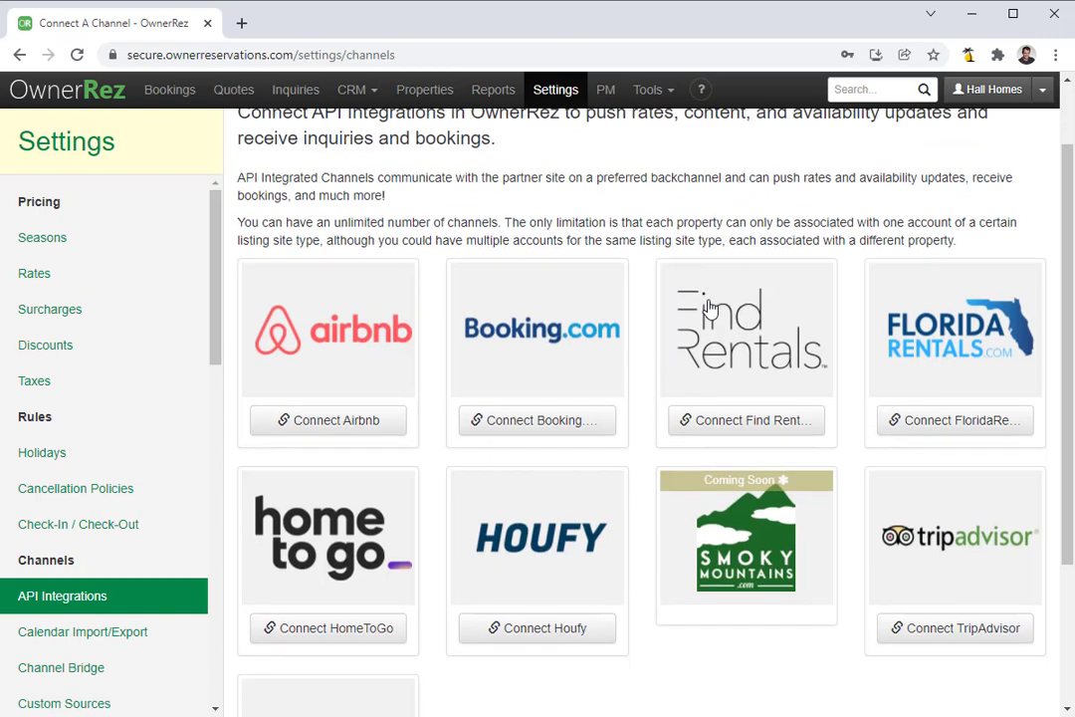
pyautogui.click(555, 637)
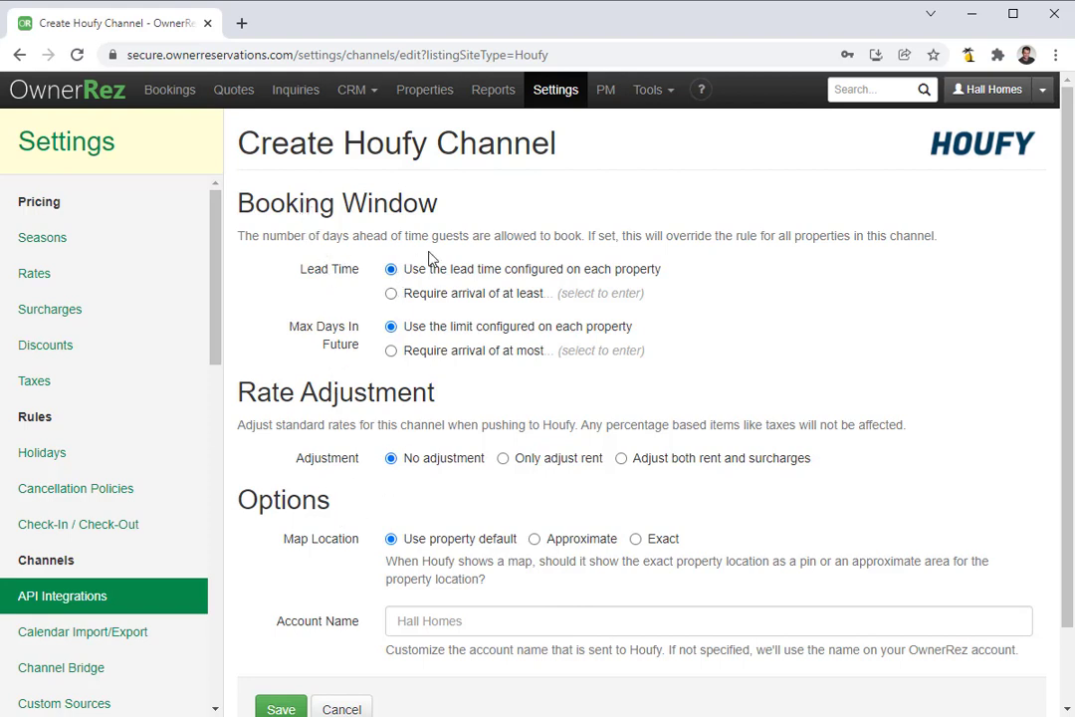
# - Save the Houfy channel with Bear Valley and Poppy's Hideaway included, and view its Setup Instructions
pyautogui.click(301, 709)
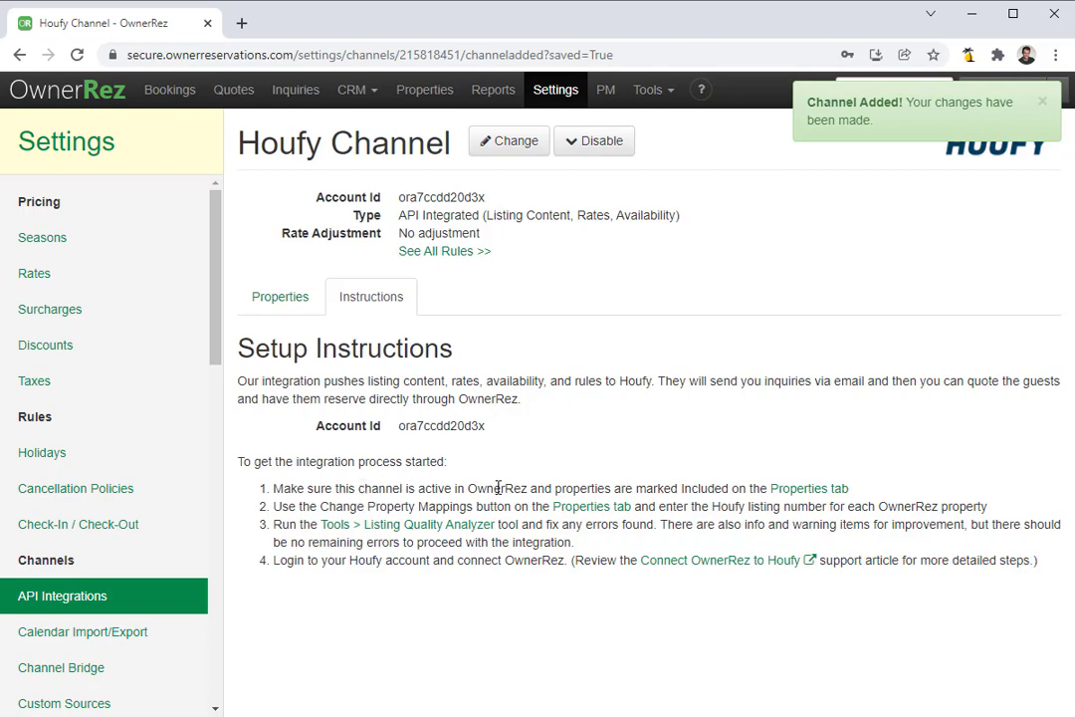
pyautogui.click(294, 304)
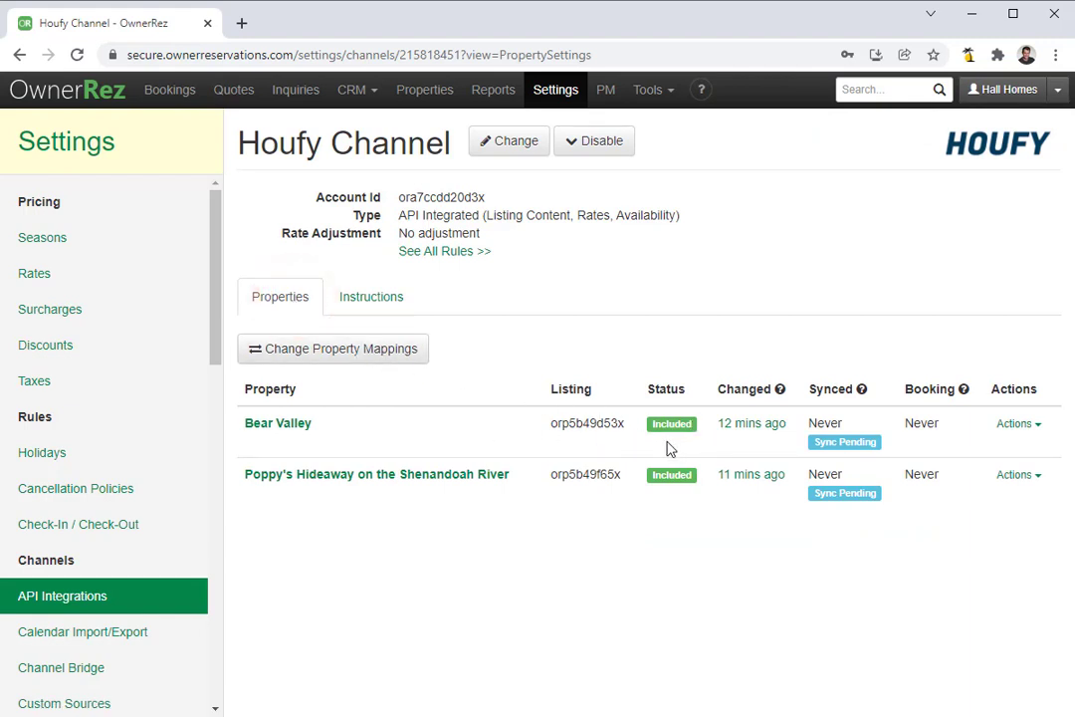
pyautogui.click(328, 354)
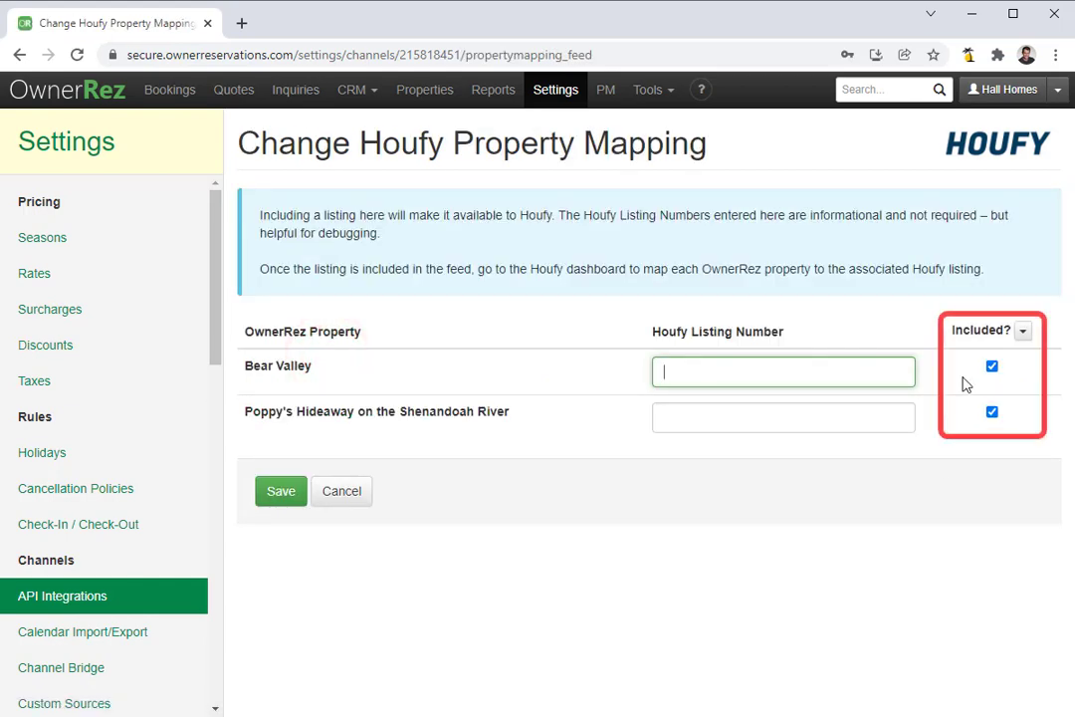
pyautogui.press('Return')
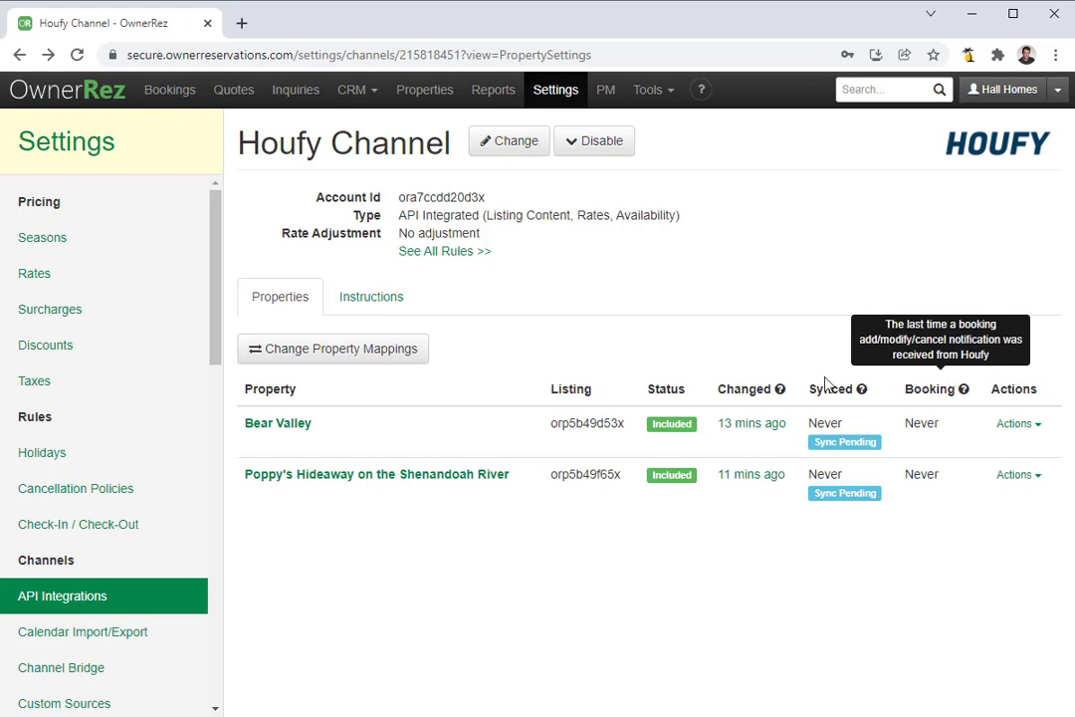
pyautogui.click(372, 303)
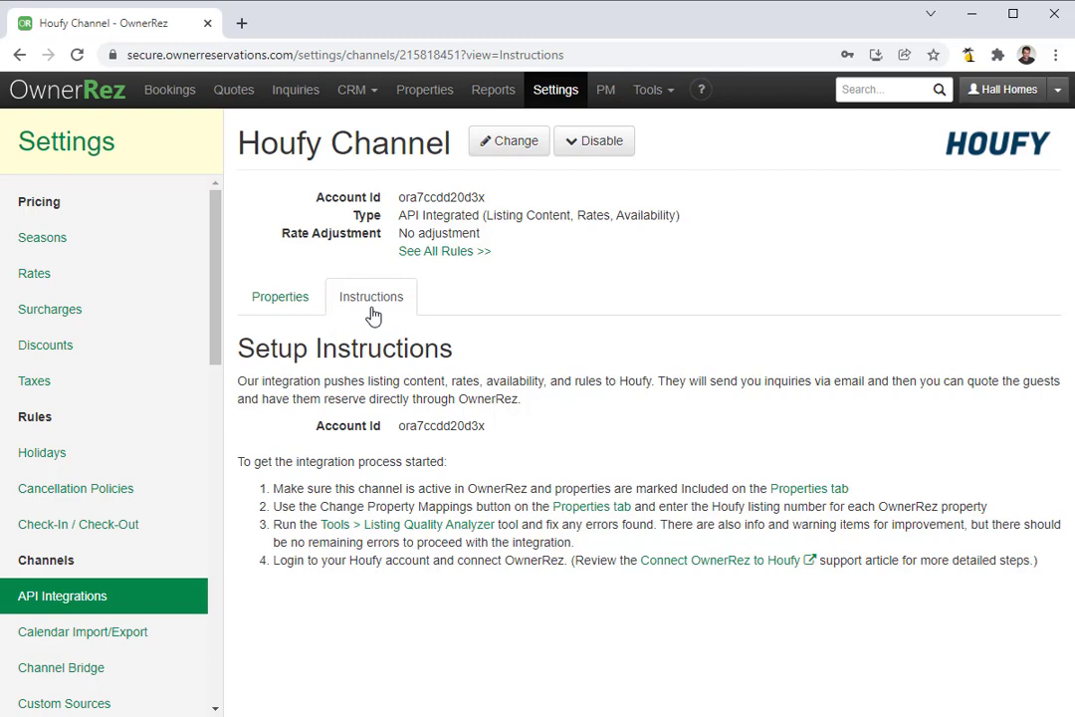
# - Run the Listing Quality Analyzer on both properties, then return to the API Integrations list
pyautogui.click(650, 97)
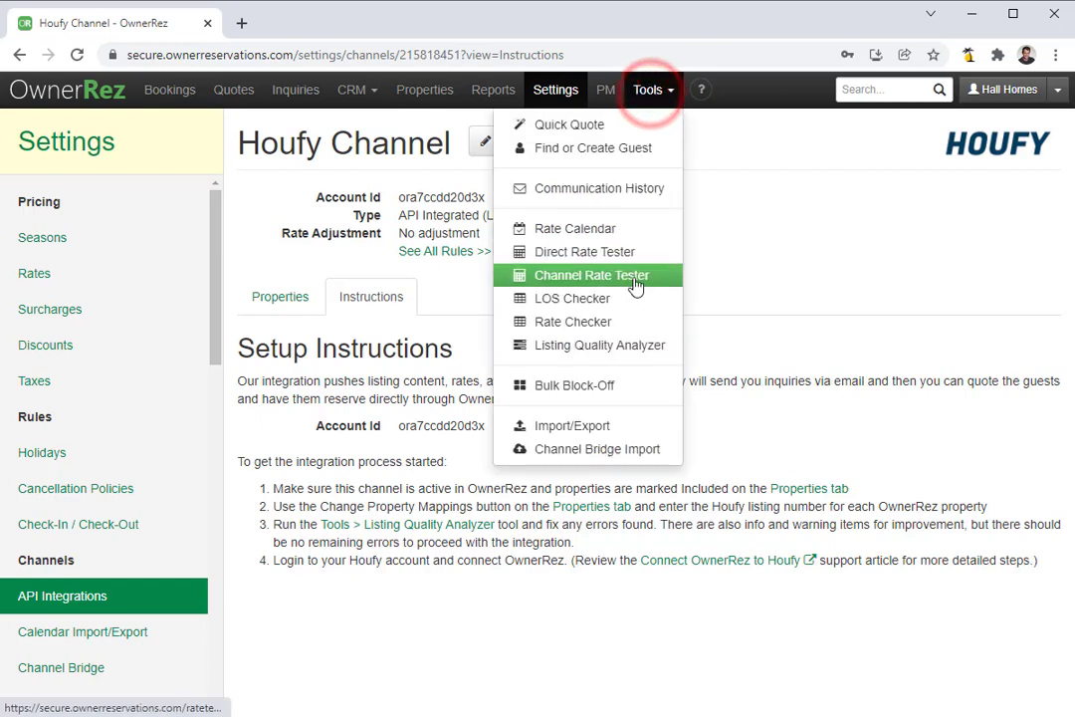
pyautogui.click(649, 344)
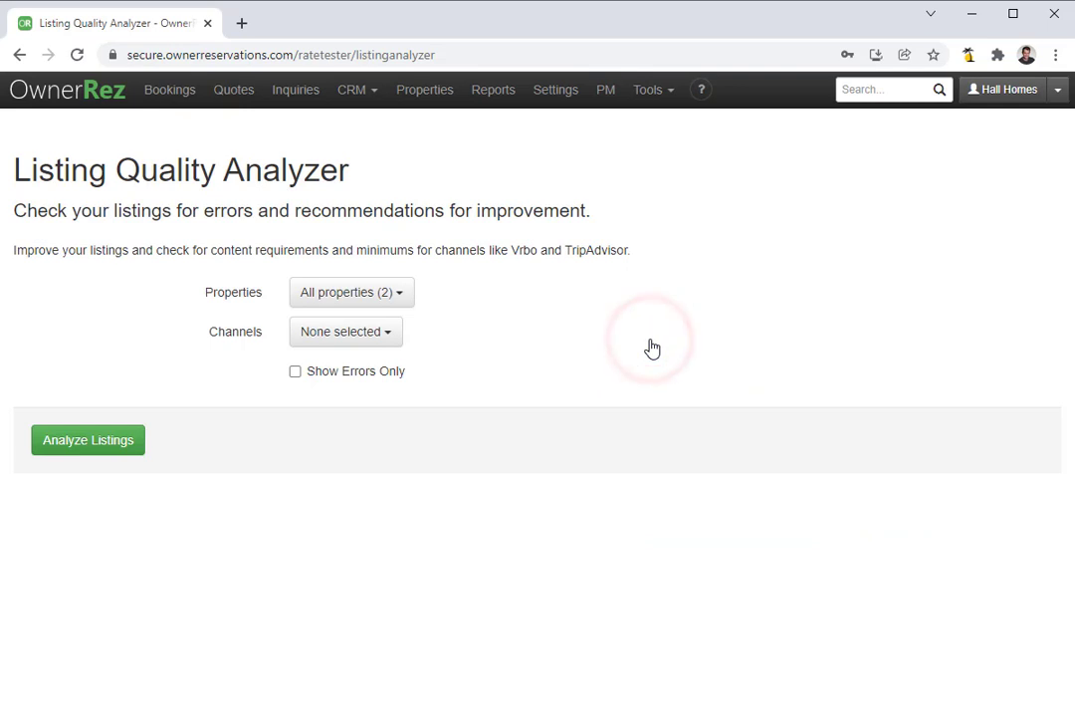
pyautogui.click(384, 298)
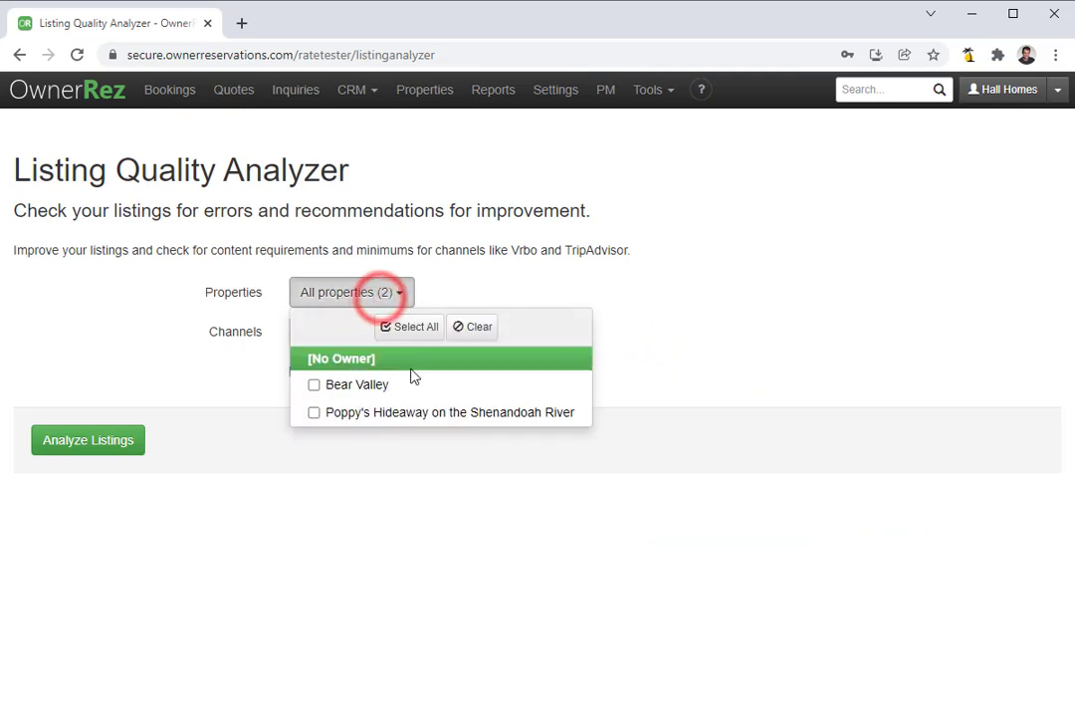
pyautogui.click(401, 298)
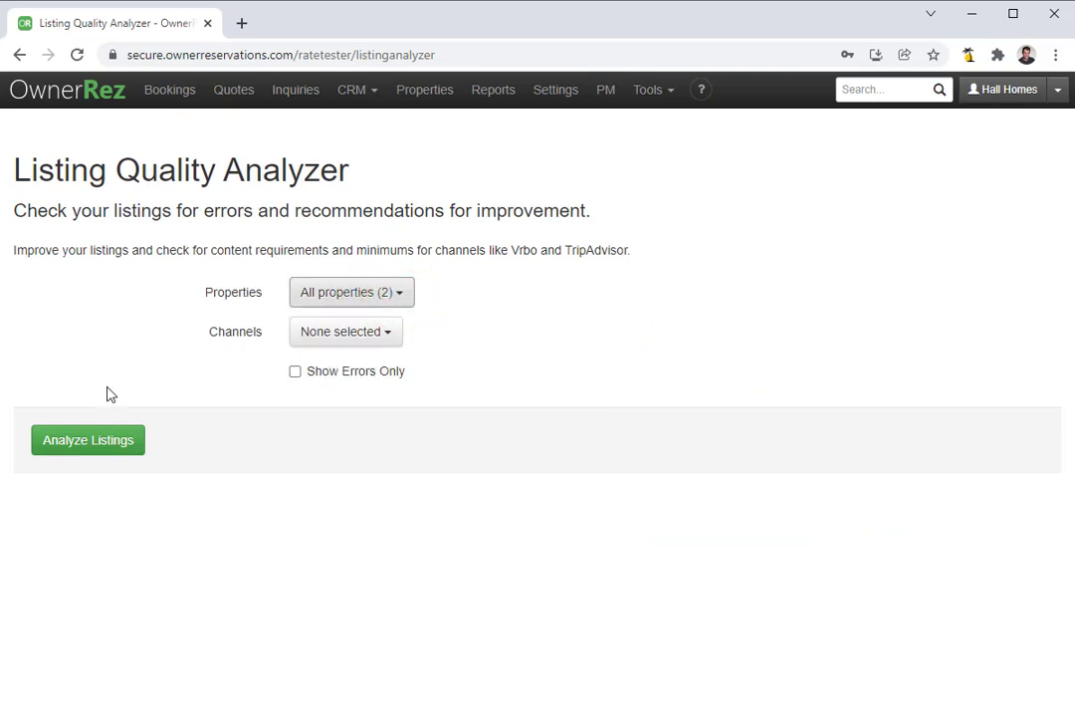
pyautogui.click(87, 456)
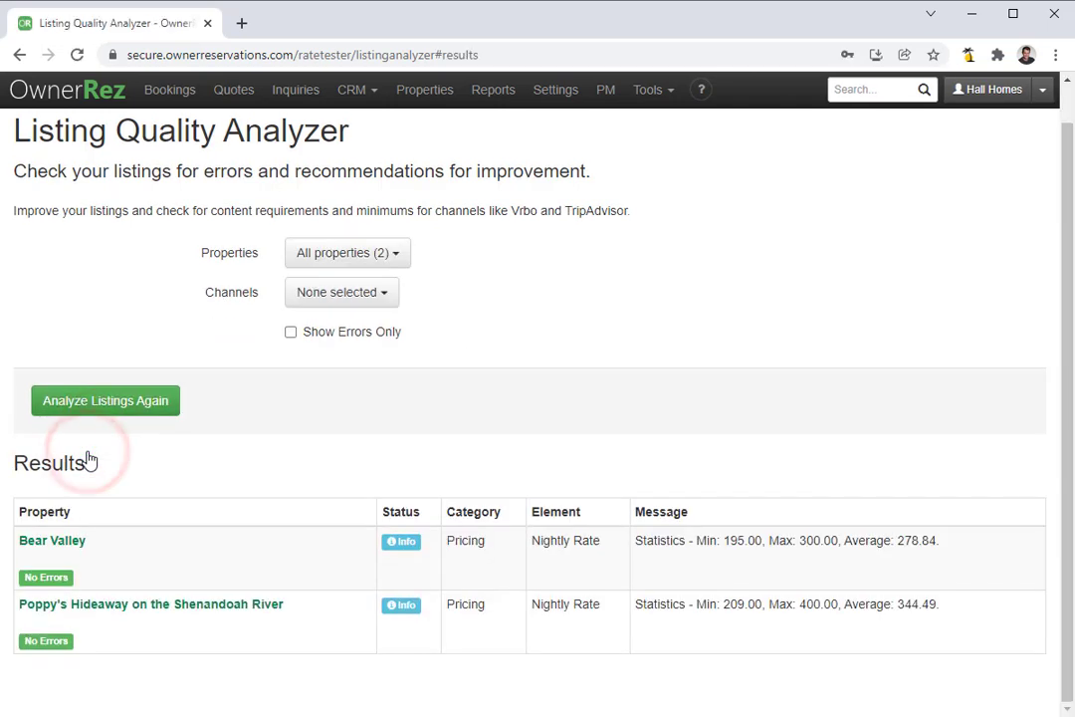
pyautogui.scroll(-1, 749, 635)
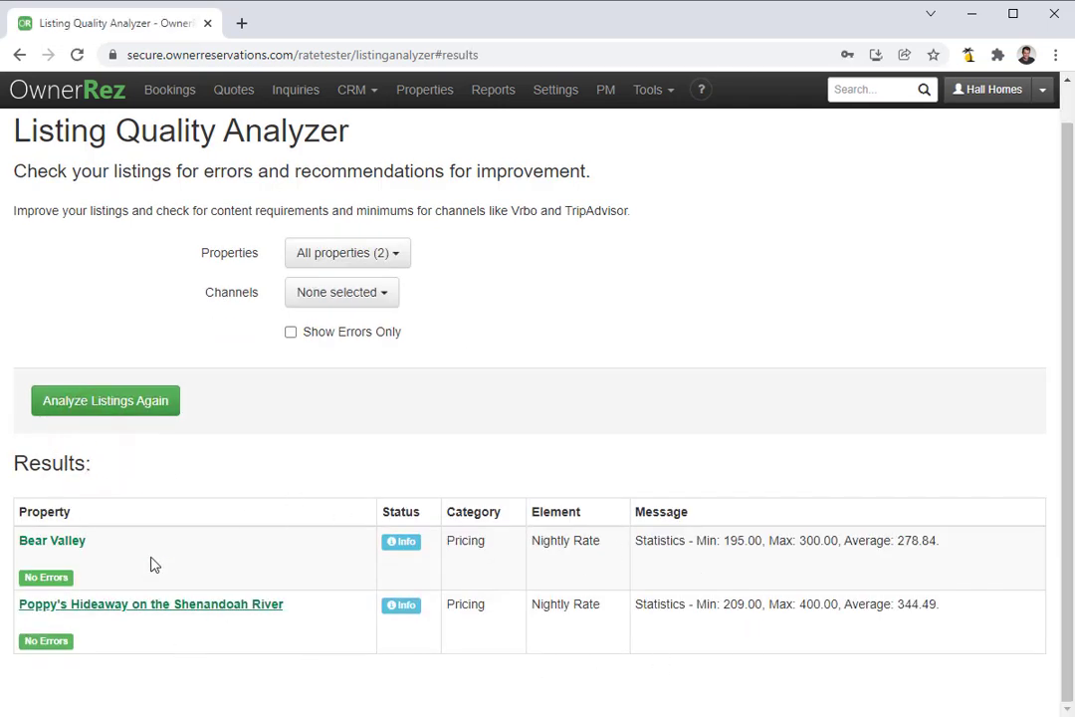
pyautogui.click(544, 96)
pyautogui.click(695, 311)
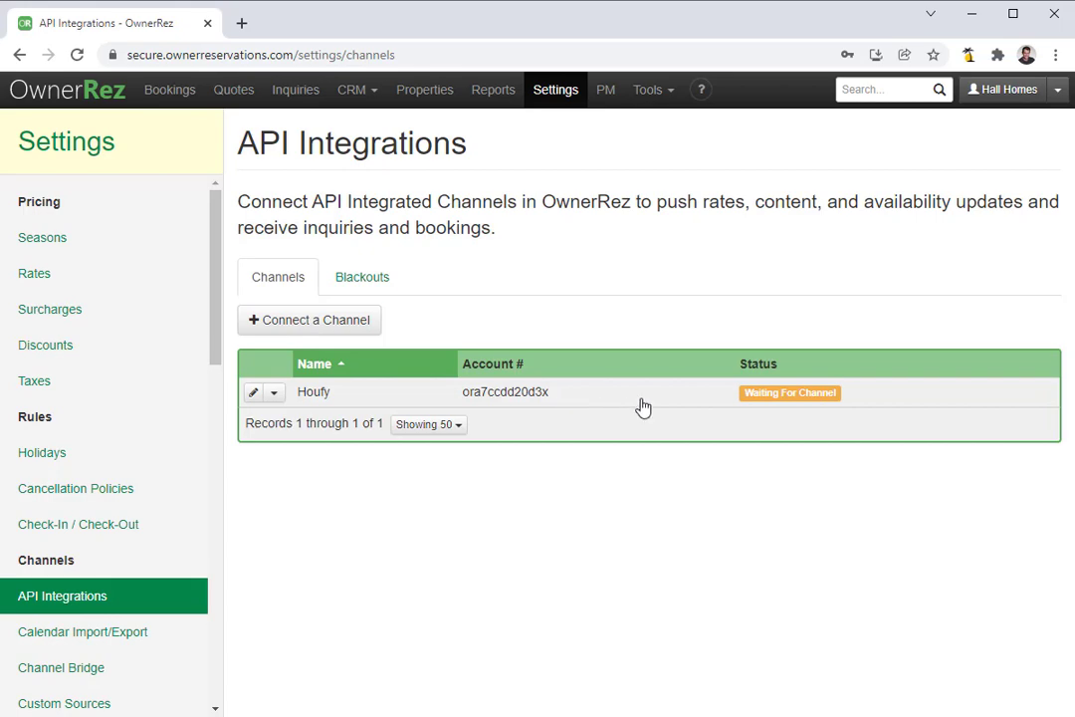
# - Select the Account Id in the Houfy channel's Setup Instructions, then start a new browser tab
pyautogui.click(564, 403)
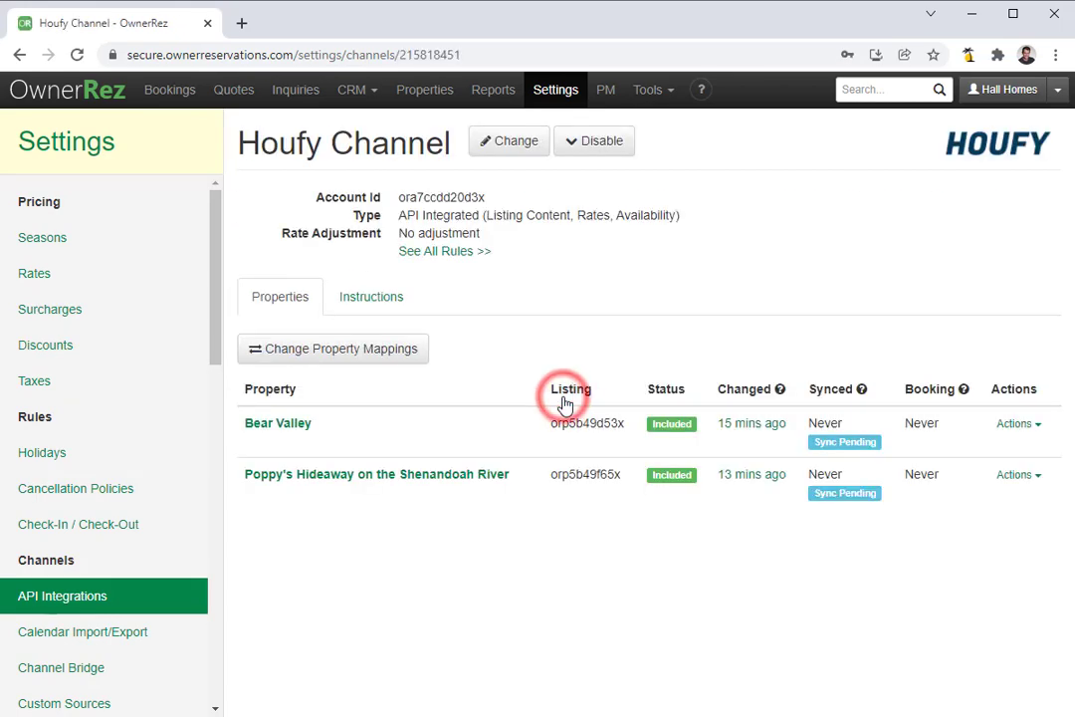
pyautogui.click(375, 302)
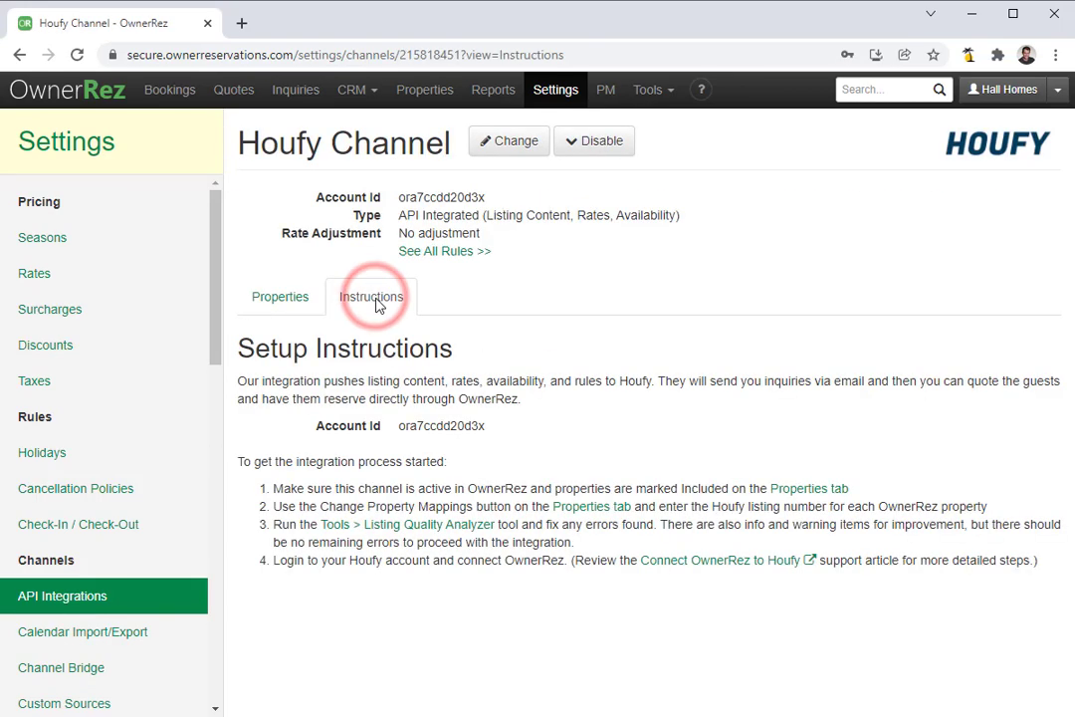
pyautogui.doubleClick(446, 426)
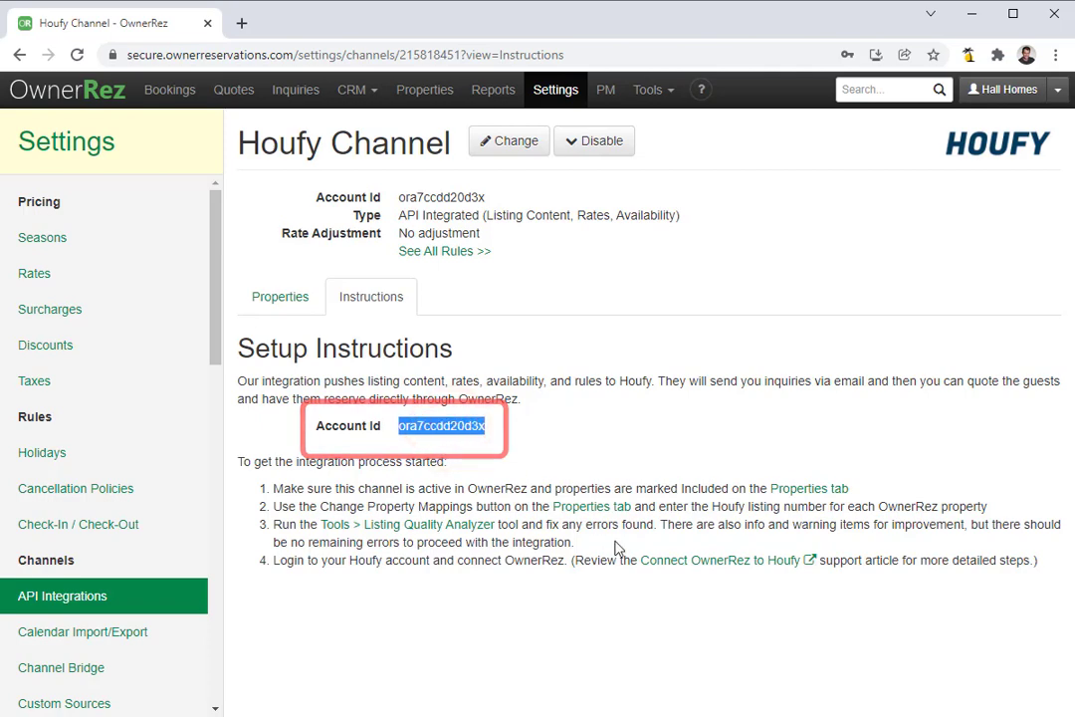
pyautogui.click(241, 22)
# - Go to houfy.com and submit the Sign up with Email form using the autofilled details
pyautogui.write('ho')
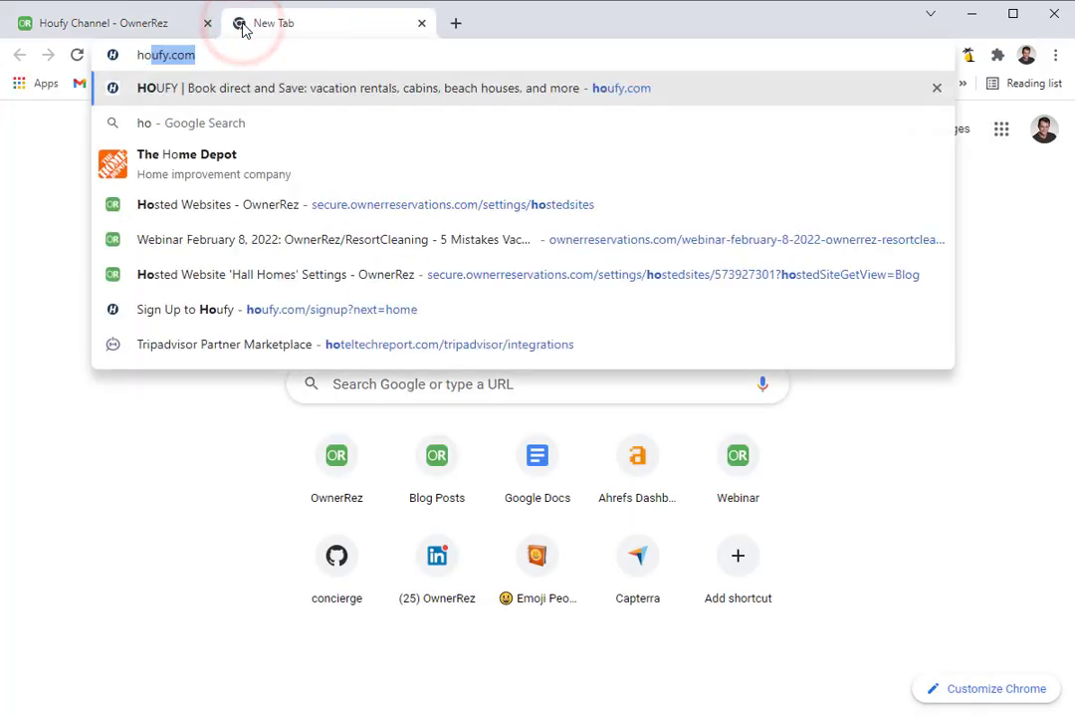
pyautogui.press('Return')
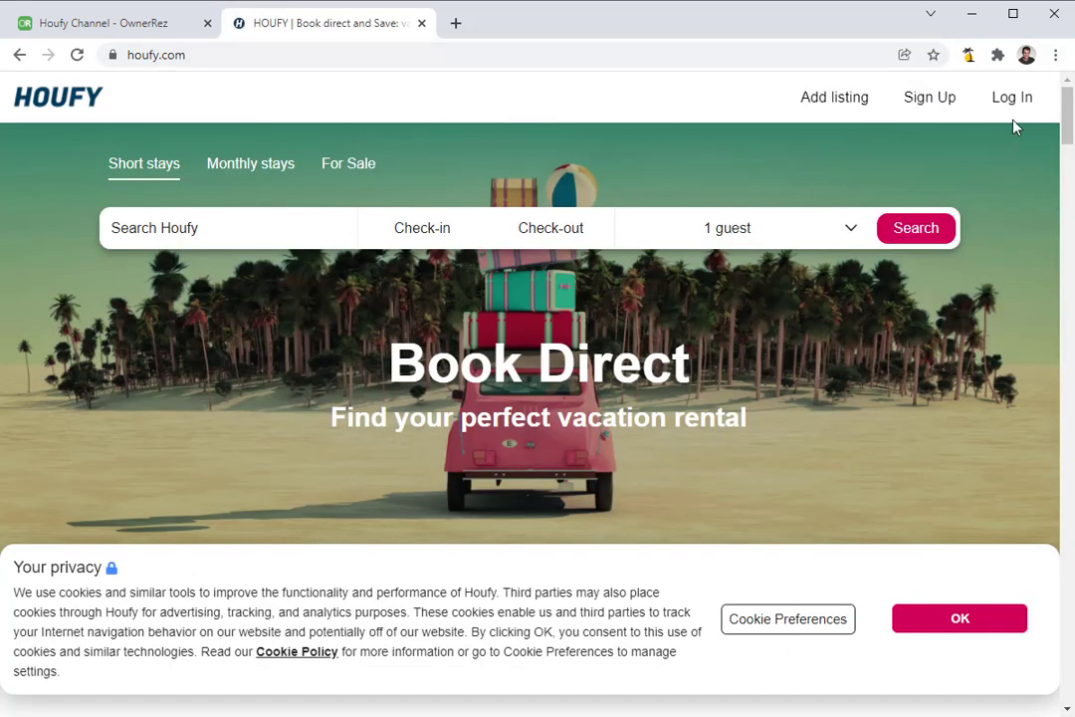
pyautogui.click(929, 104)
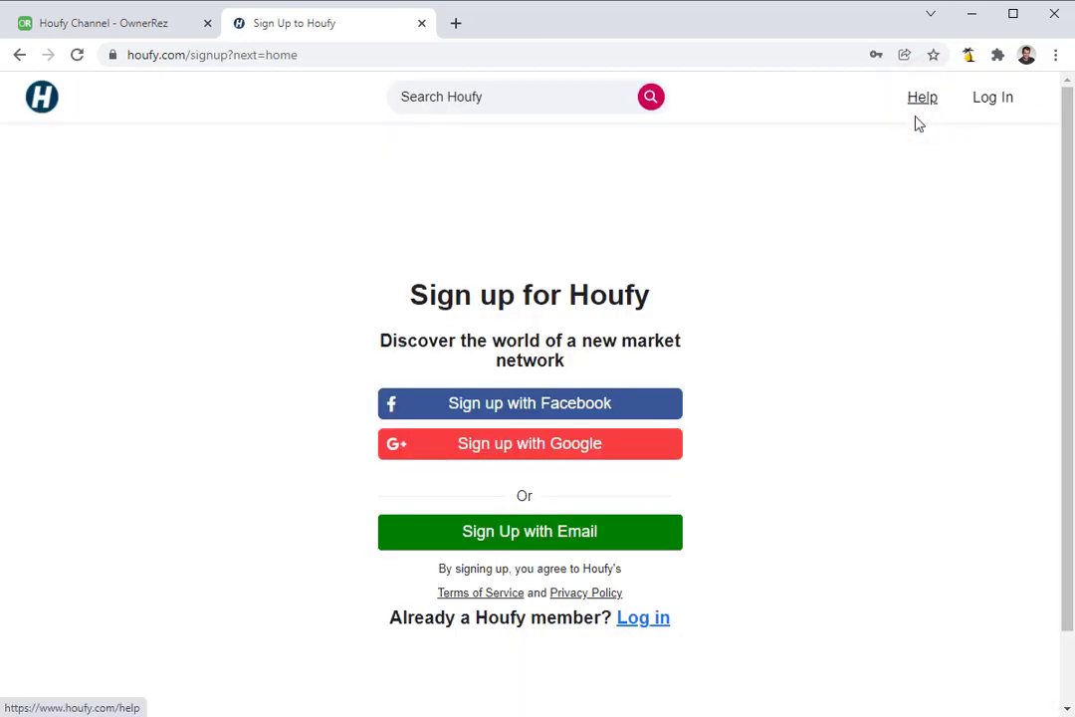
pyautogui.click(538, 546)
pyautogui.click(534, 542)
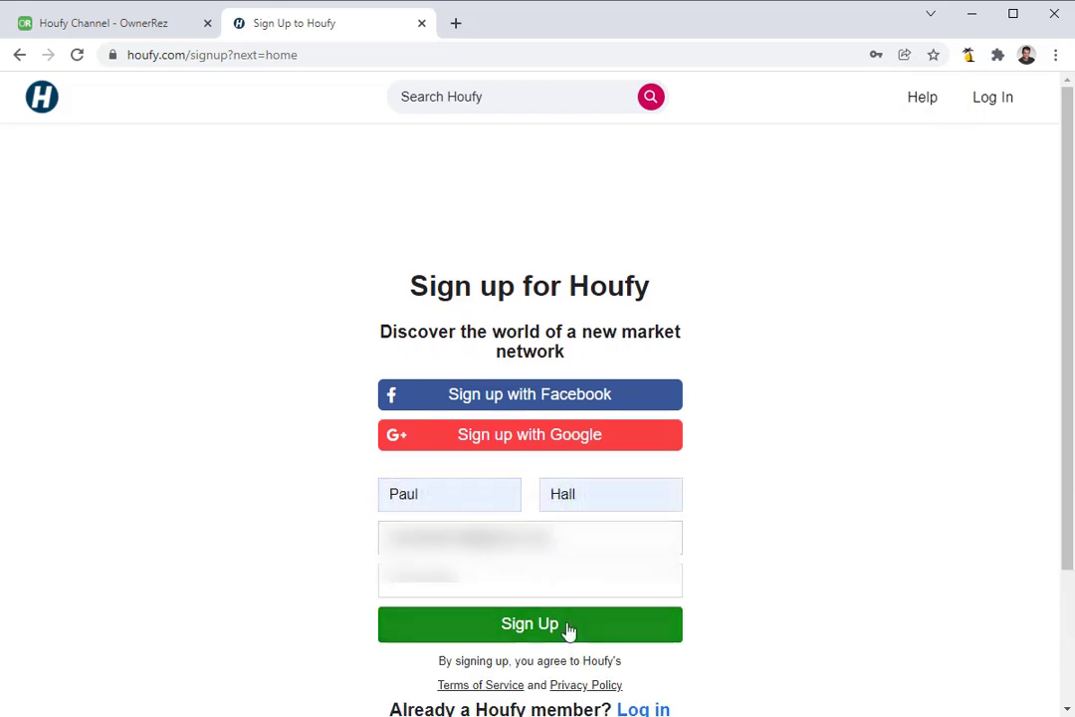
pyautogui.click(569, 631)
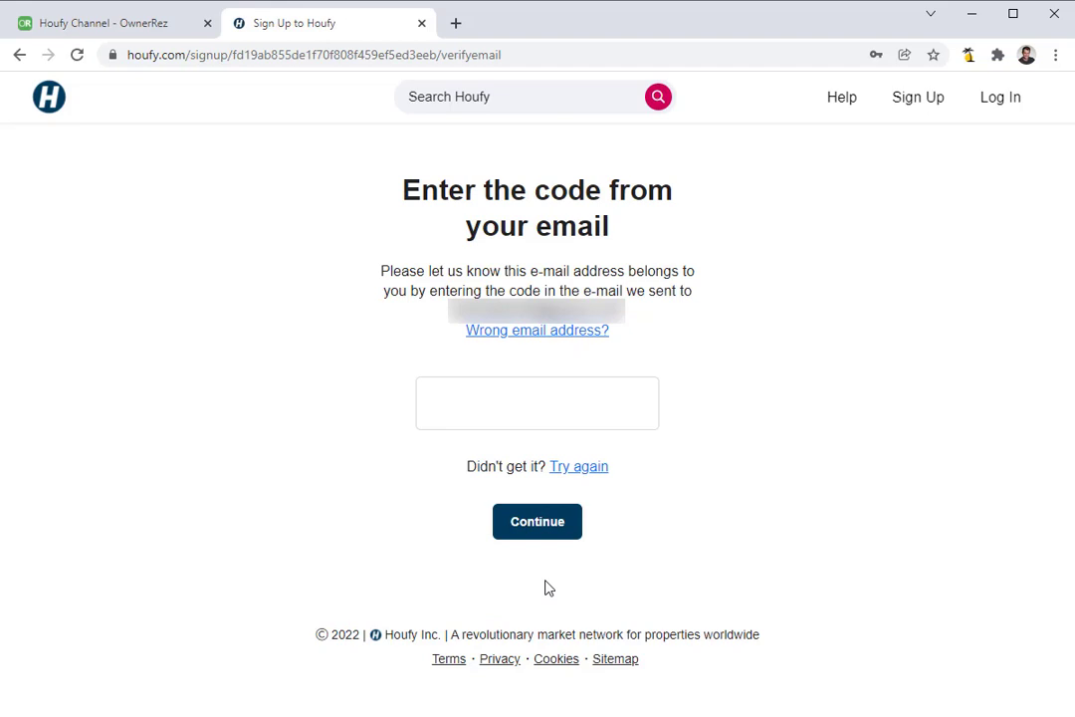
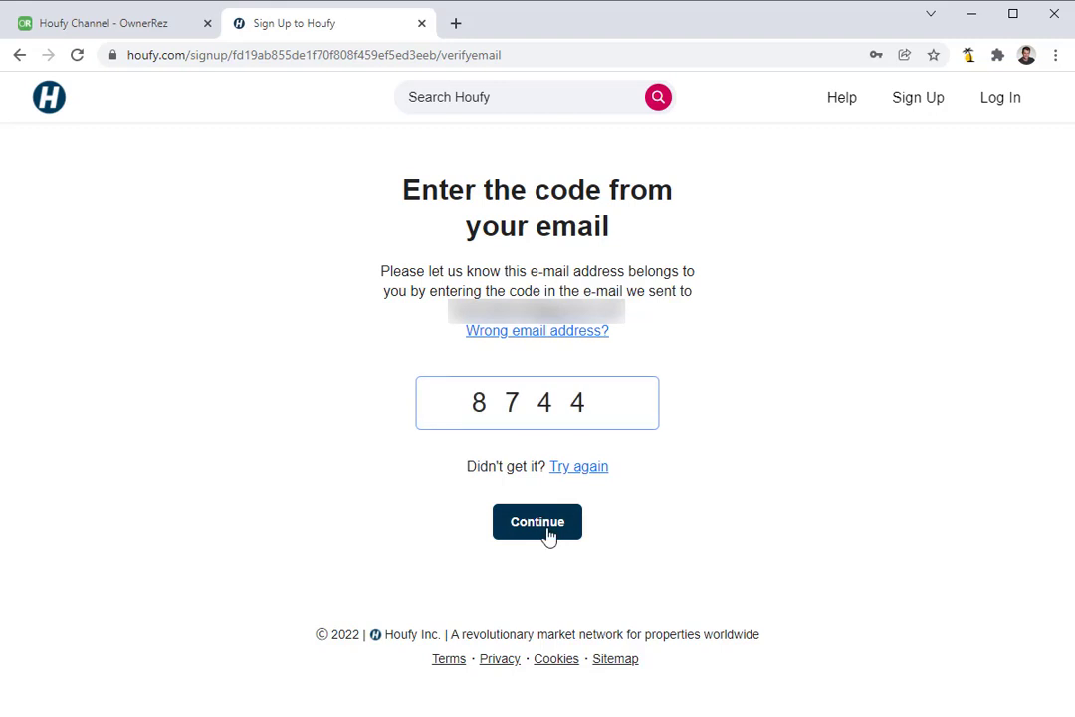
# - Submit the emailed verification code, enter the mobile number, and request a text verification code
pyautogui.click(547, 536)
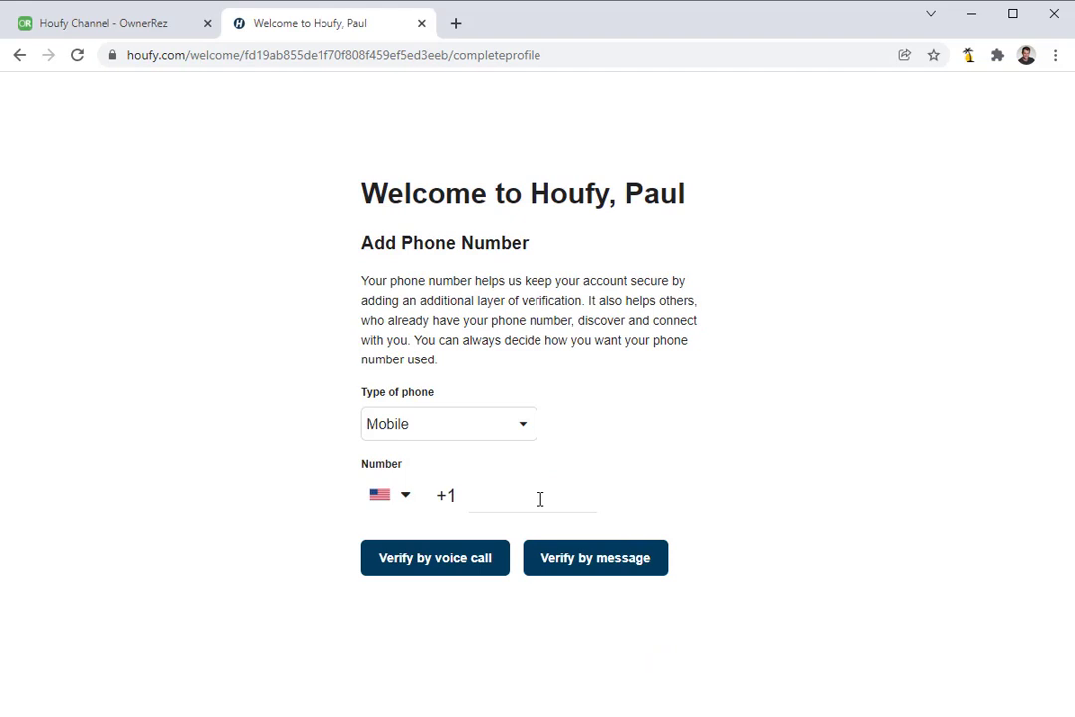
pyautogui.click(540, 498)
pyautogui.hotkey('ctrl', 'v')
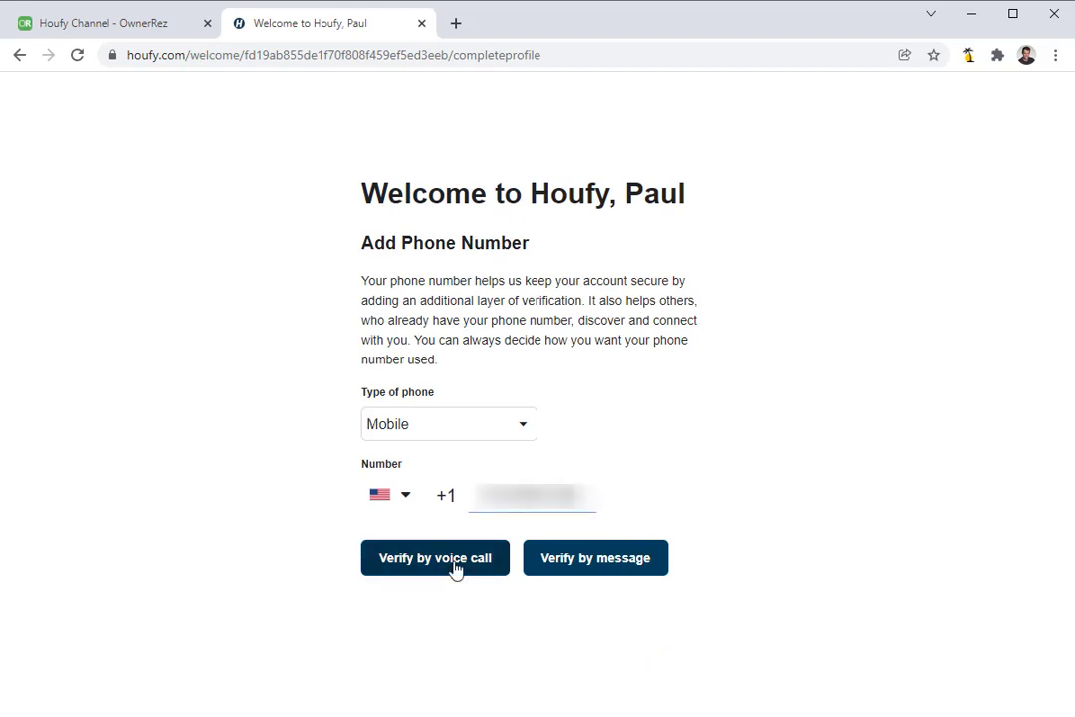
pyautogui.click(597, 566)
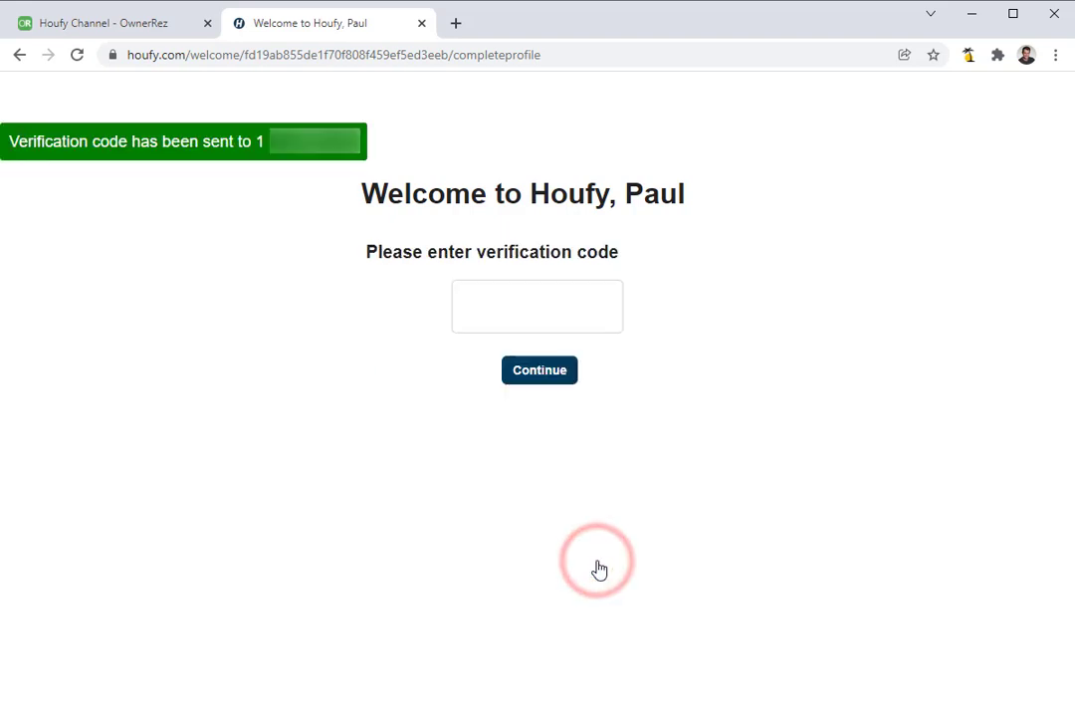
# - Enter the texted verification code and skip the profile picture step
pyautogui.click(559, 307)
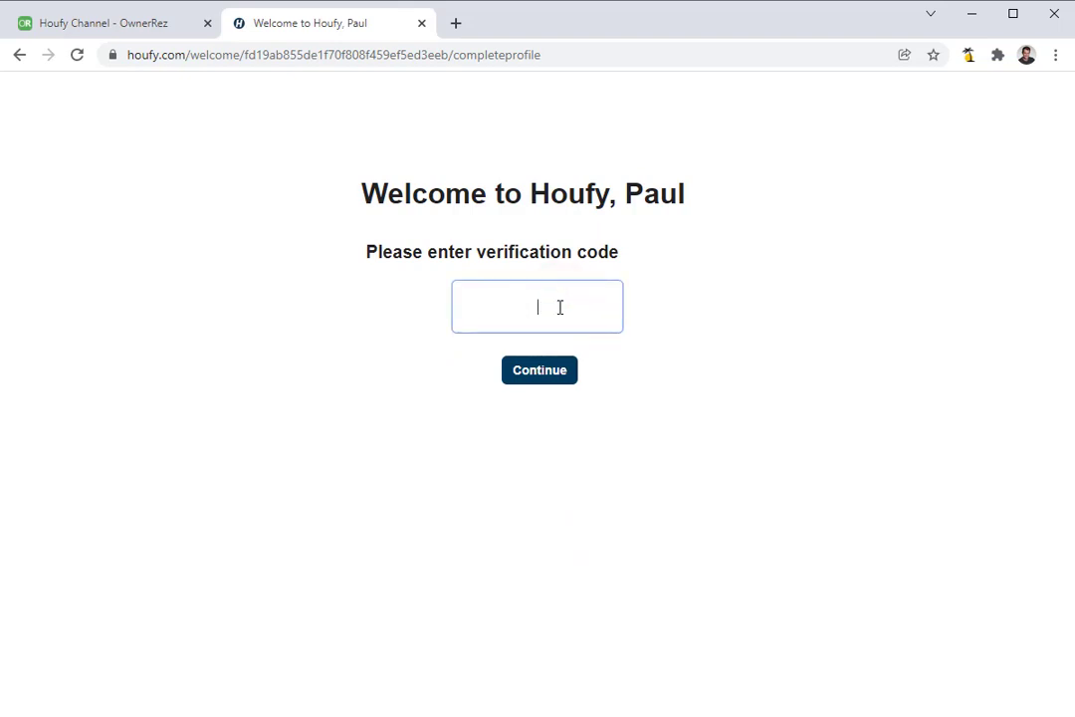
pyautogui.click(550, 371)
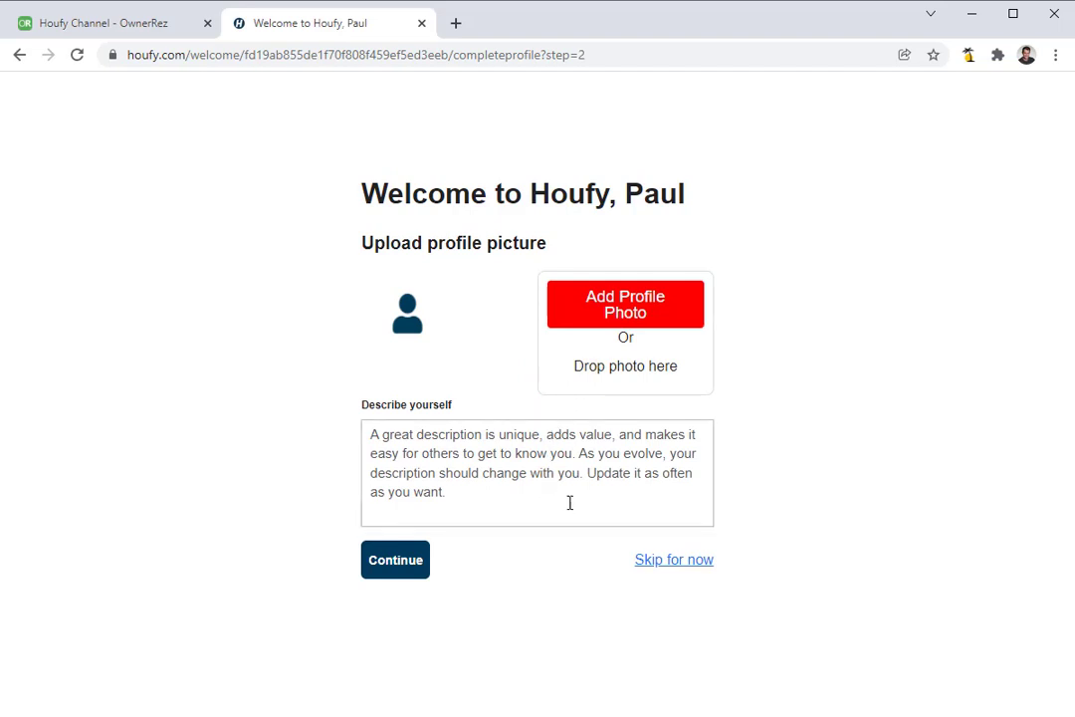
pyautogui.click(678, 569)
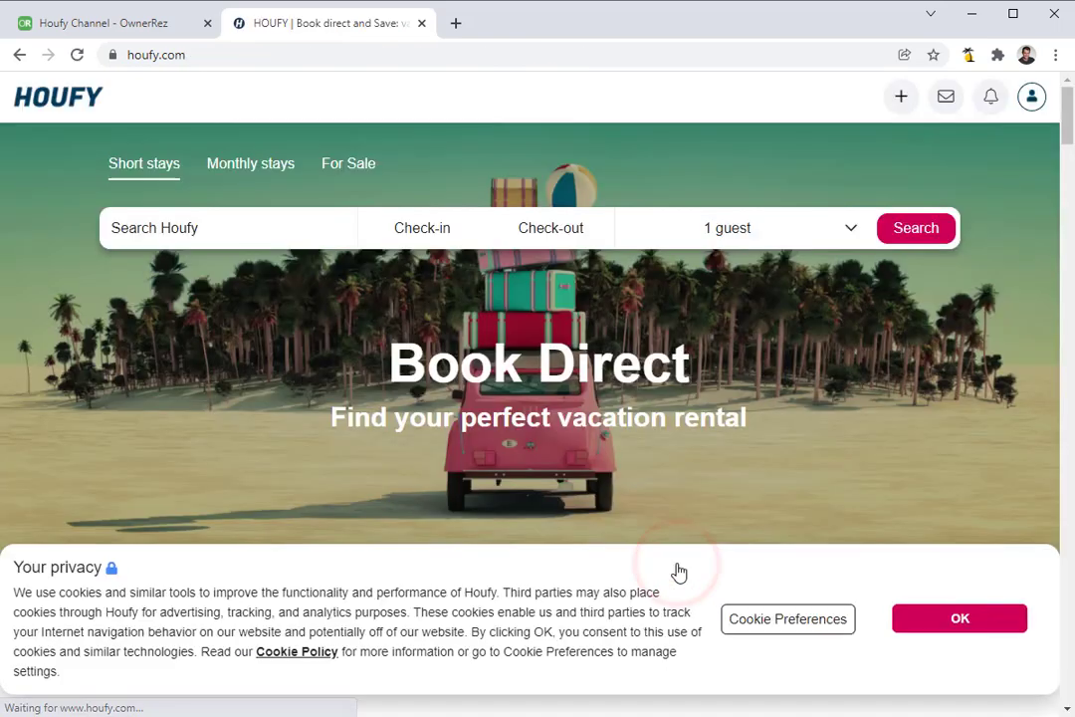
# - Accept cookies and start a new Lodging marketplace listing
pyautogui.click(983, 618)
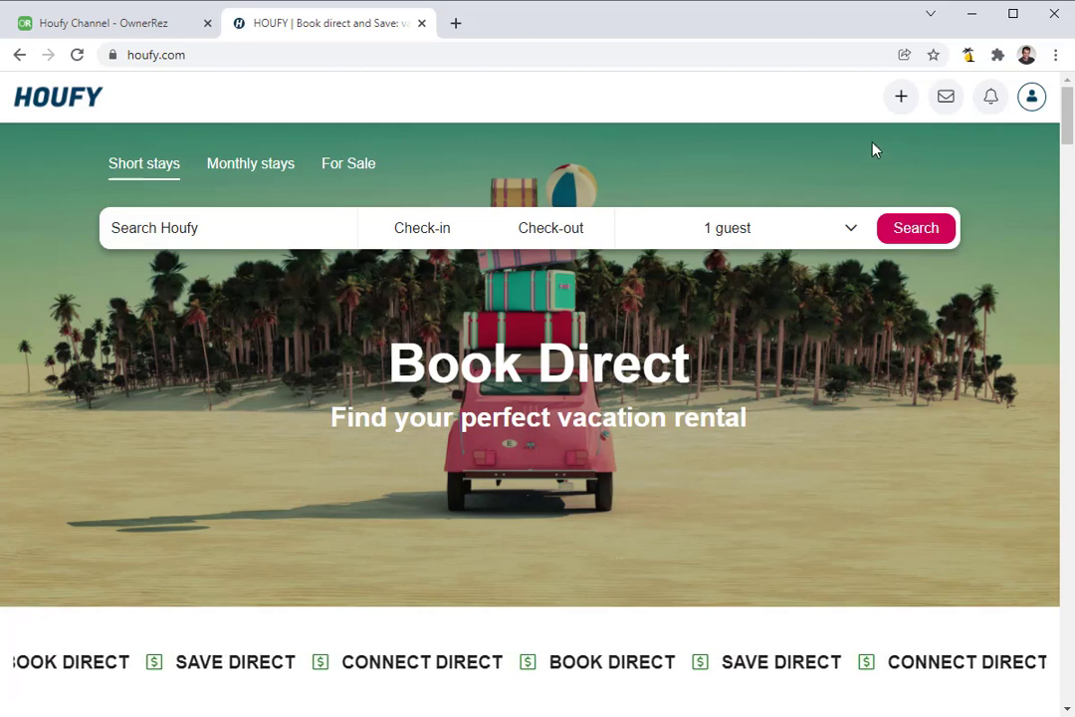
pyautogui.click(904, 98)
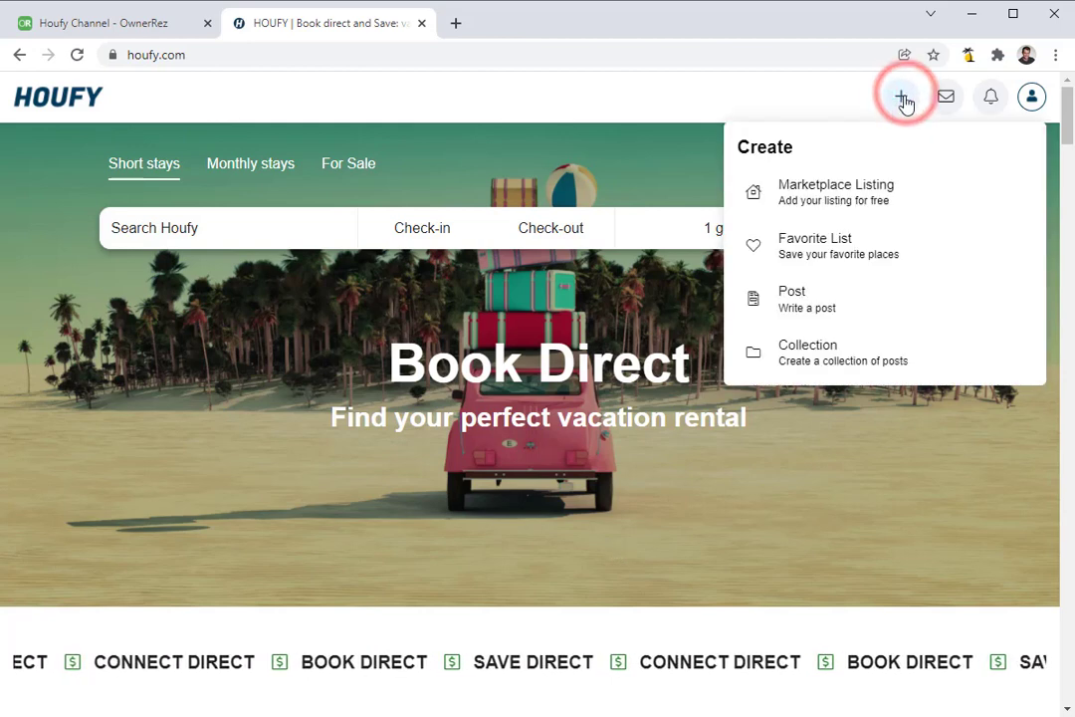
pyautogui.click(927, 190)
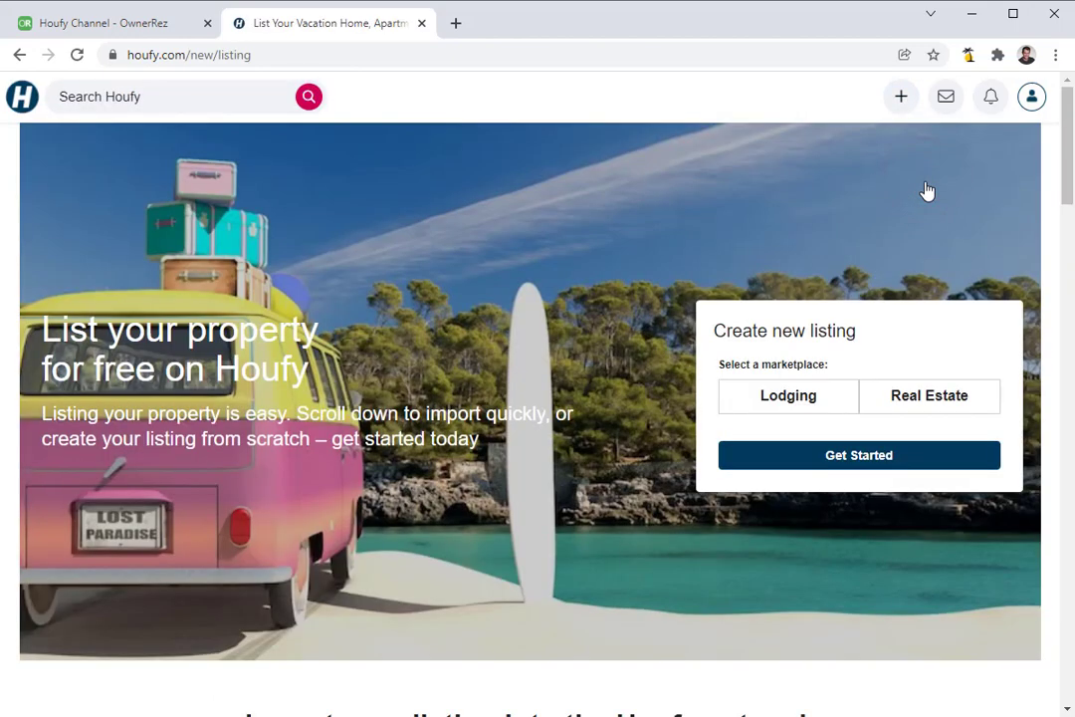
pyautogui.click(790, 398)
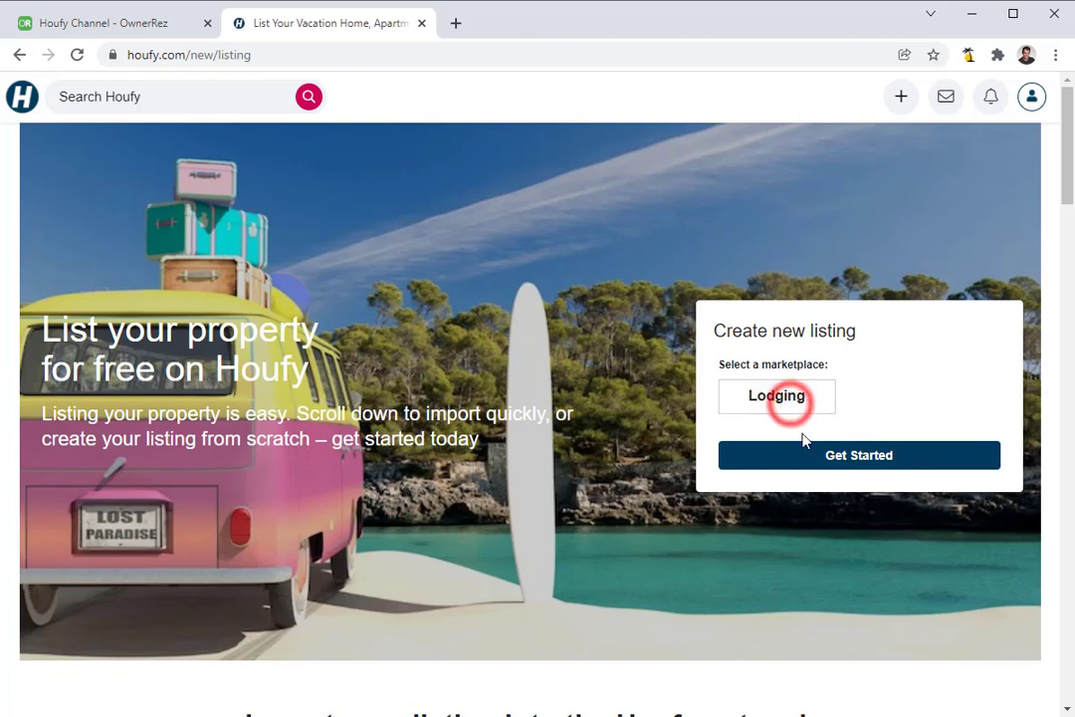
pyautogui.click(864, 461)
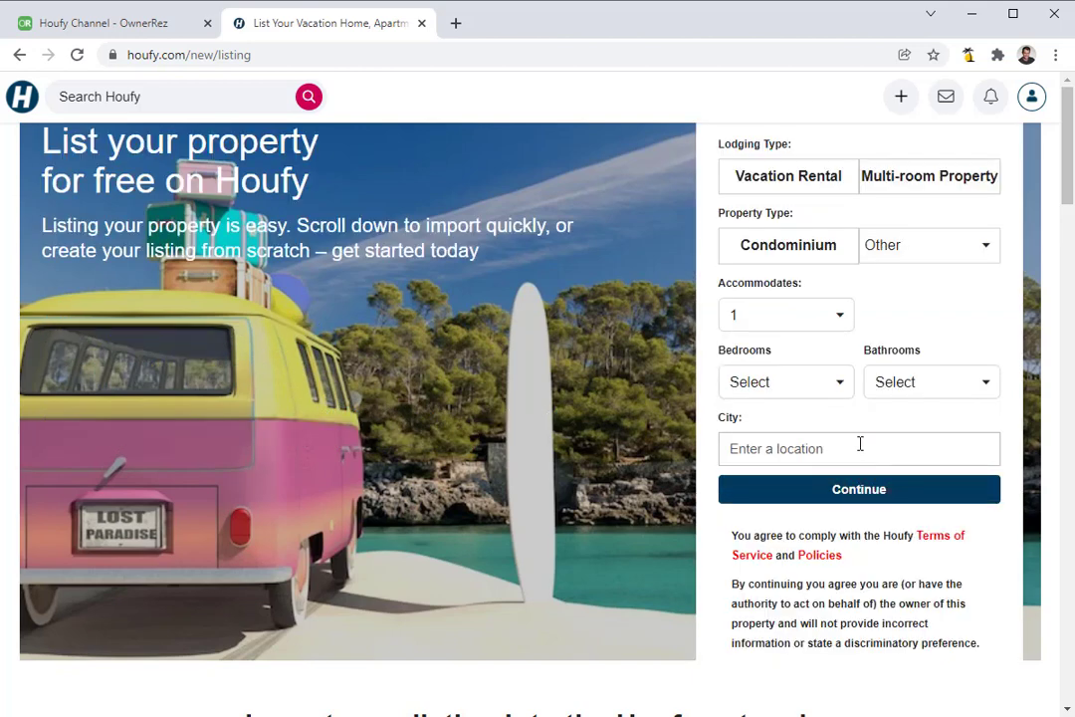
# - Make the listing a Vacation Rental, Vacation Home for 6 guests and submit the basic details
pyautogui.click(820, 185)
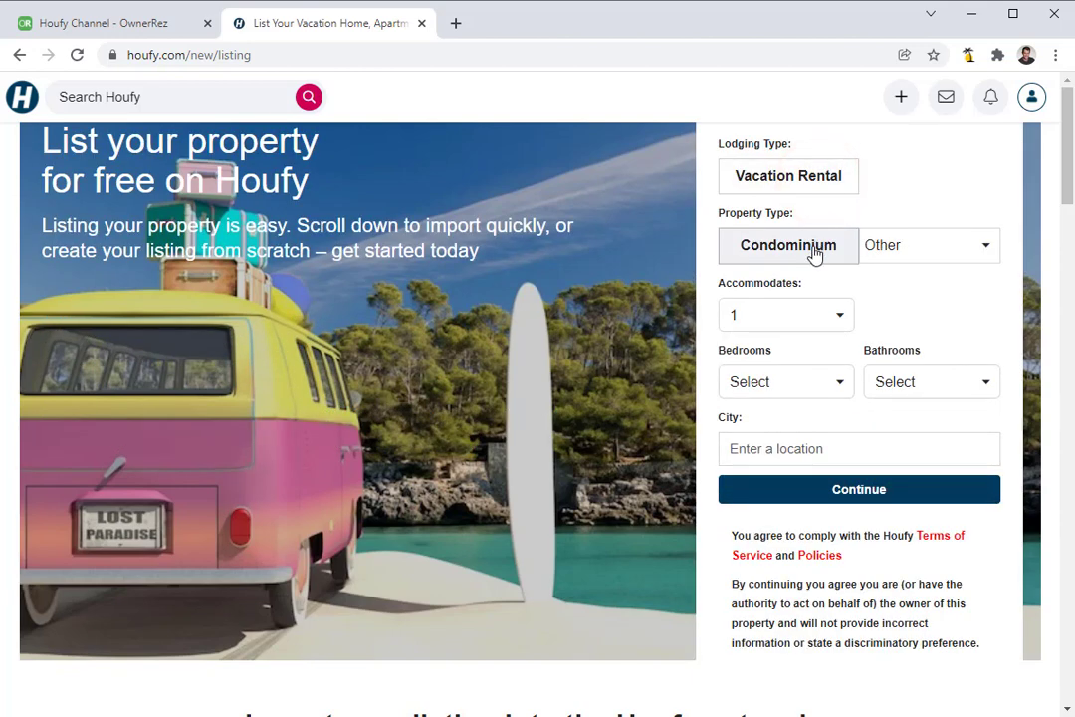
pyautogui.click(886, 245)
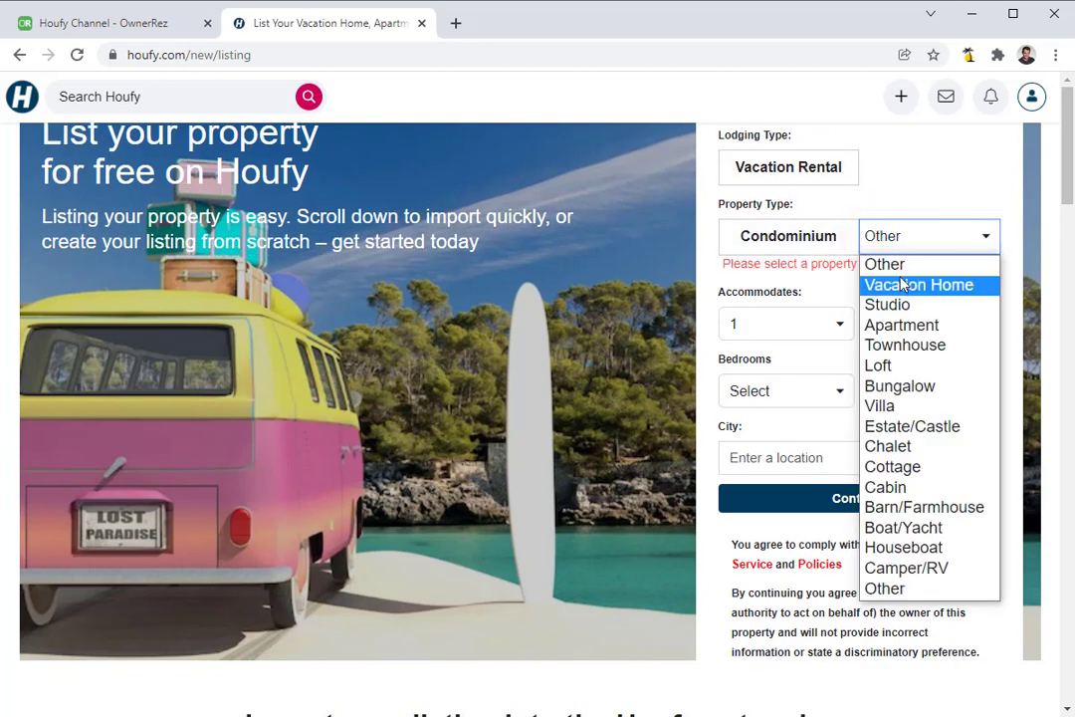
pyautogui.click(928, 284)
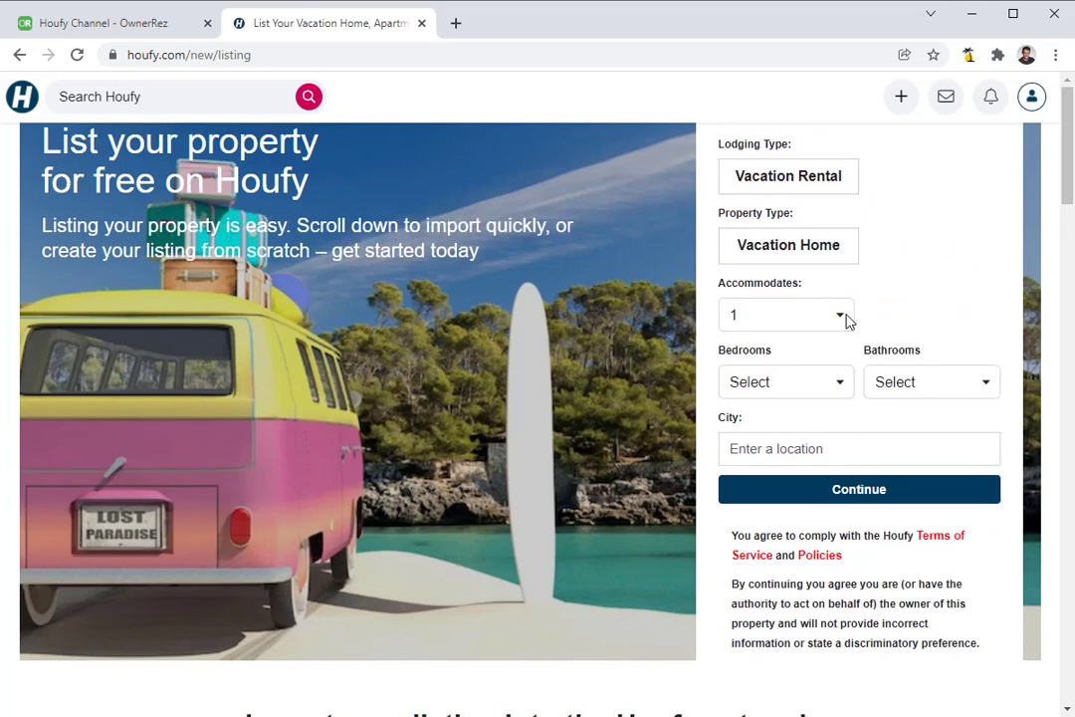
pyautogui.click(842, 314)
pyautogui.click(811, 441)
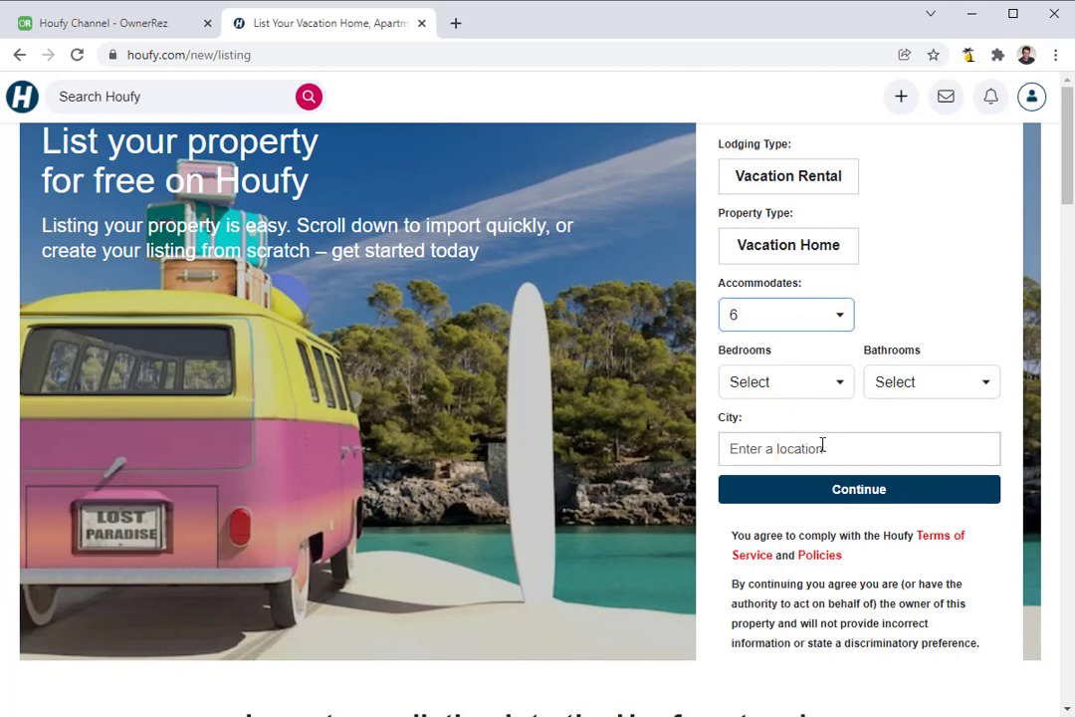
pyautogui.click(869, 487)
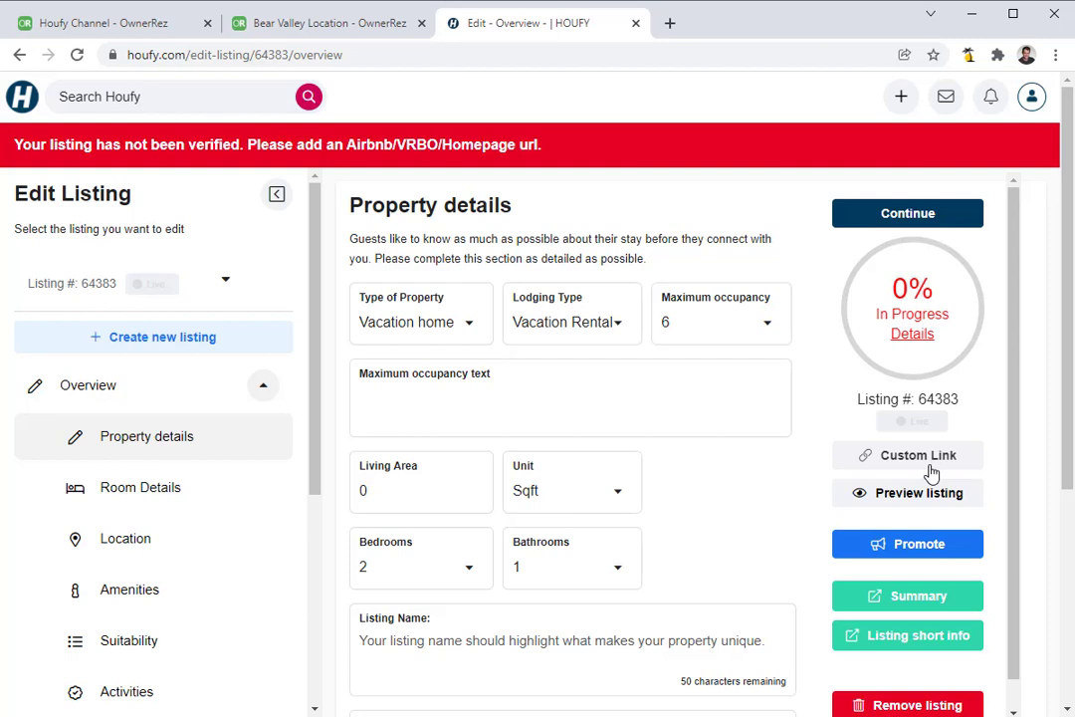
# - Go from Manage Listings to the channel connections page
pyautogui.click(1031, 95)
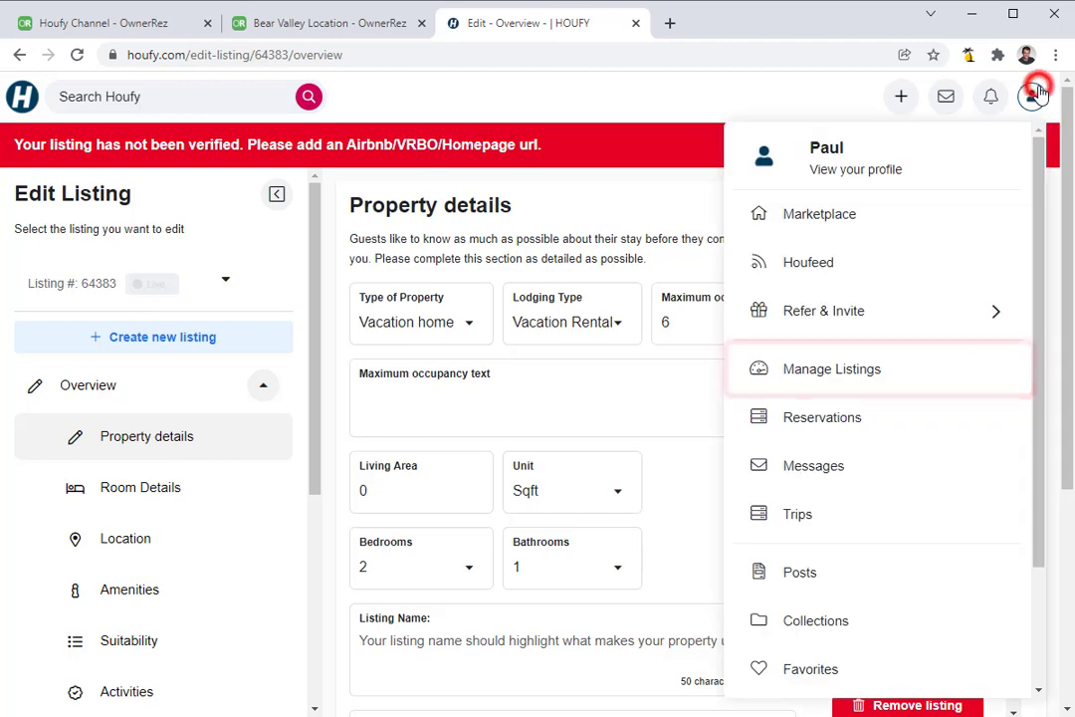
pyautogui.click(947, 370)
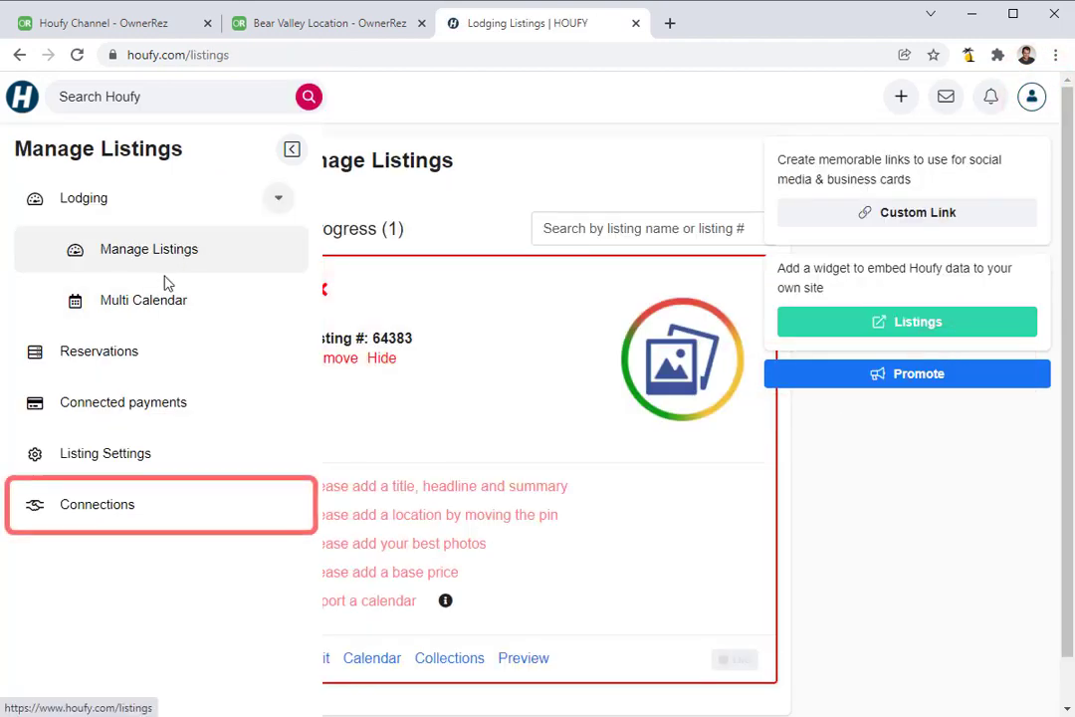
pyautogui.click(136, 504)
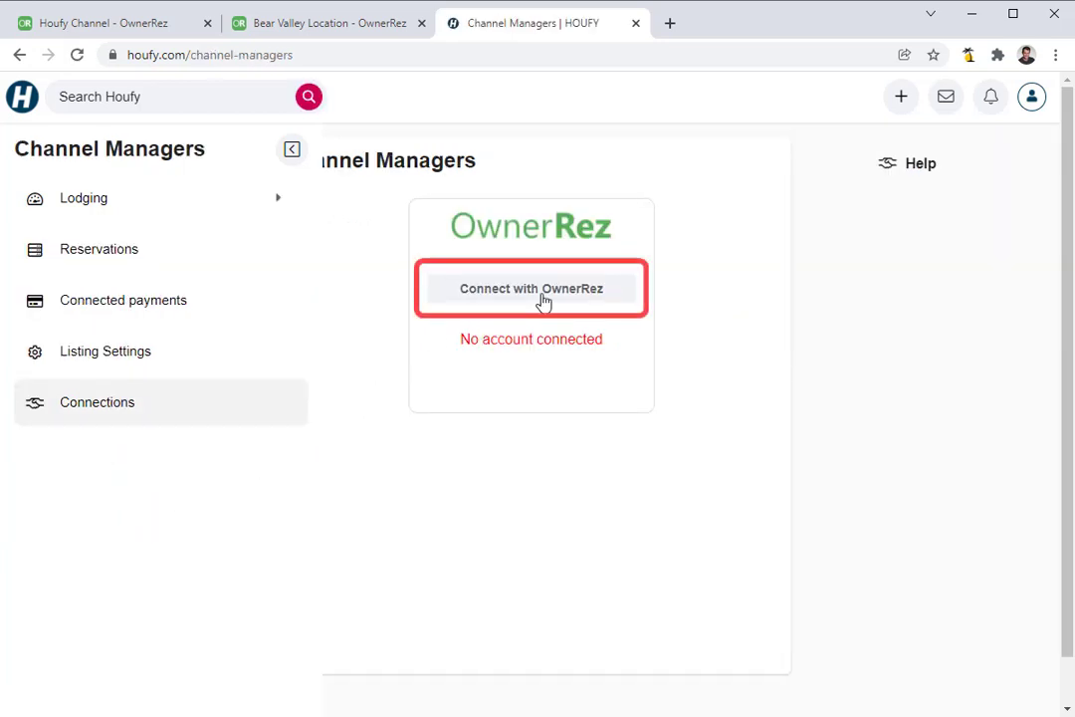
# - Connect OwnerRez by pasting and submitting the Houfy channel's Account Id
pyautogui.click(542, 299)
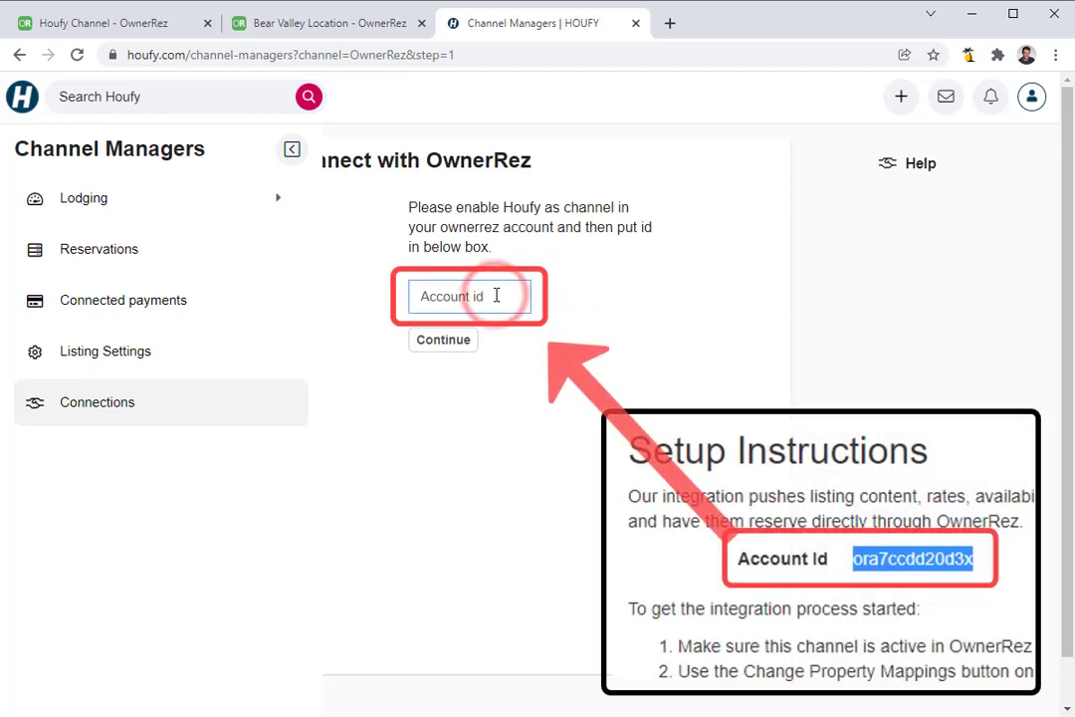
pyautogui.click(464, 340)
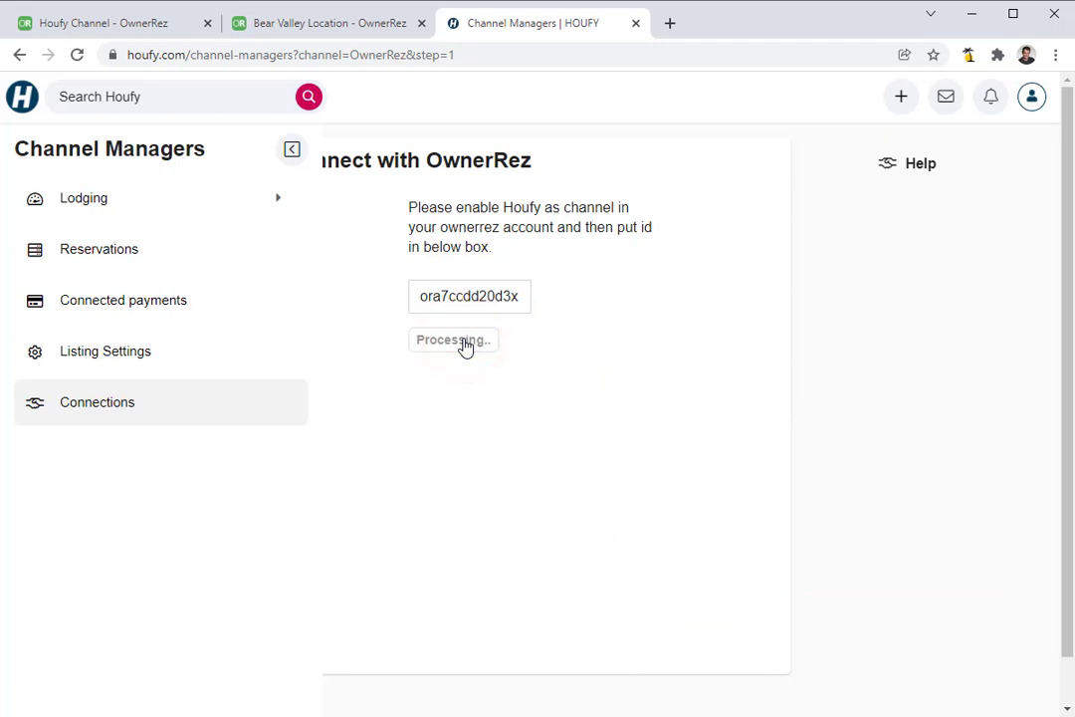
pyautogui.click(292, 150)
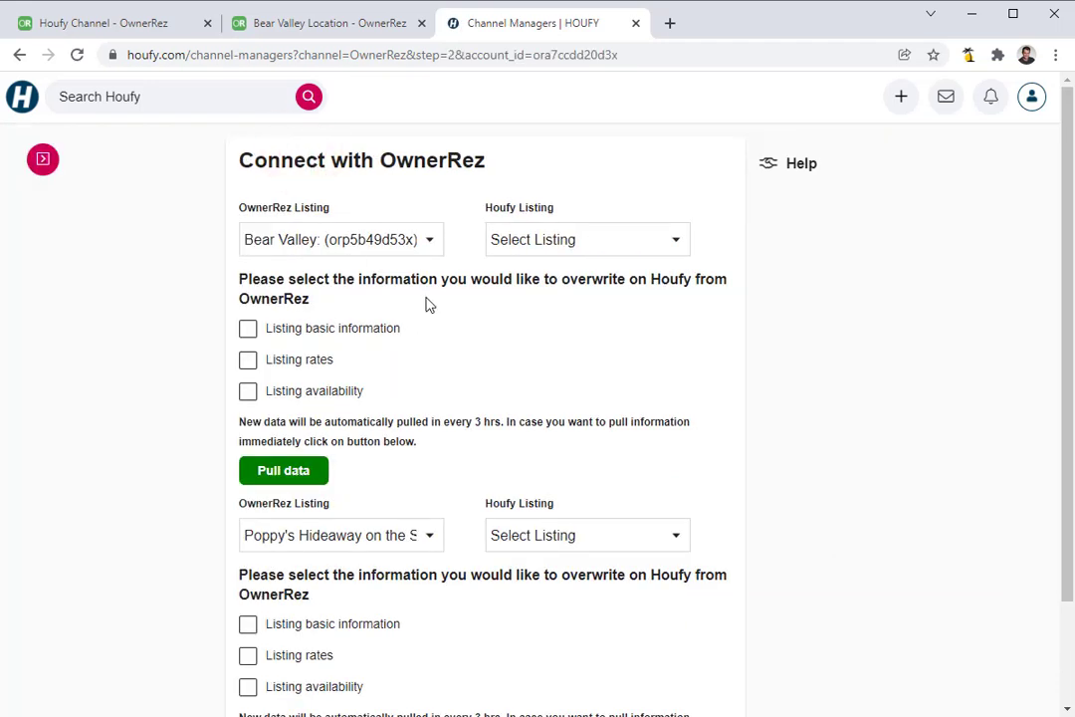
# - Choose Create new listing for Bear Valley and Poppy's Hideaway and create each one
pyautogui.click(570, 239)
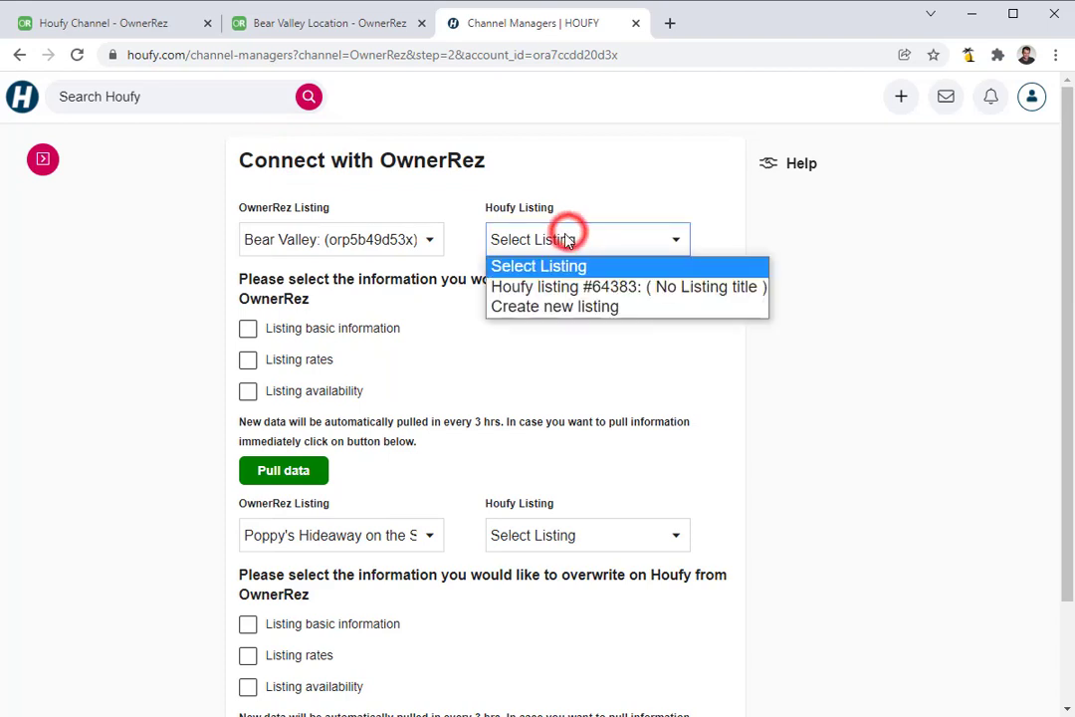
pyautogui.click(543, 307)
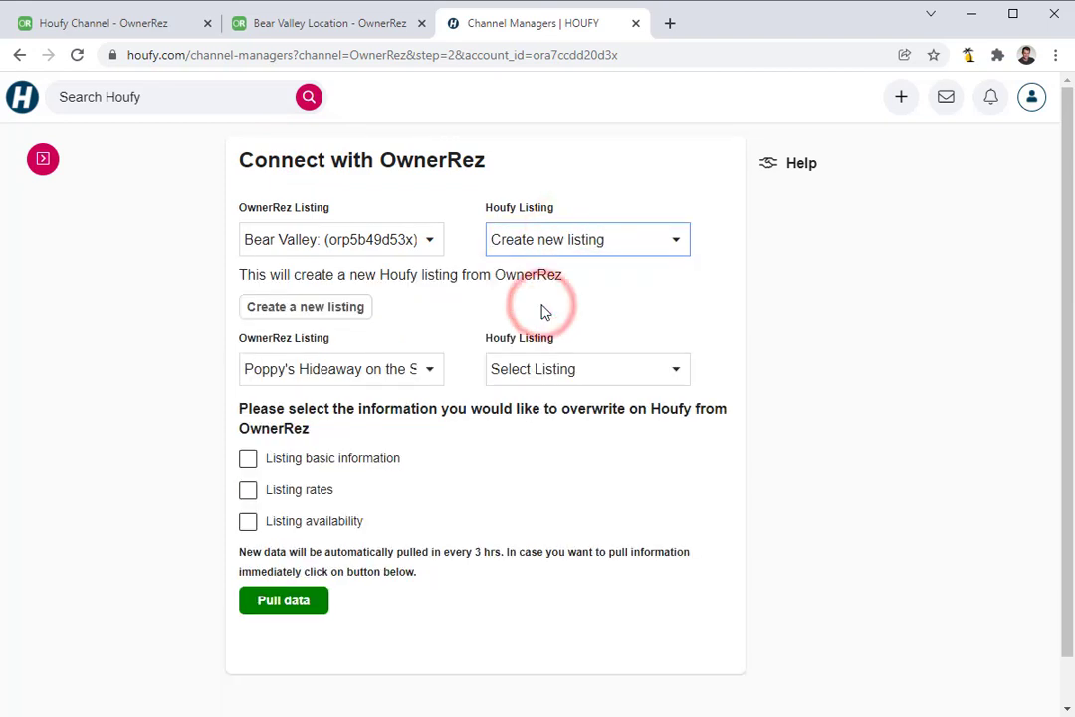
pyautogui.click(359, 308)
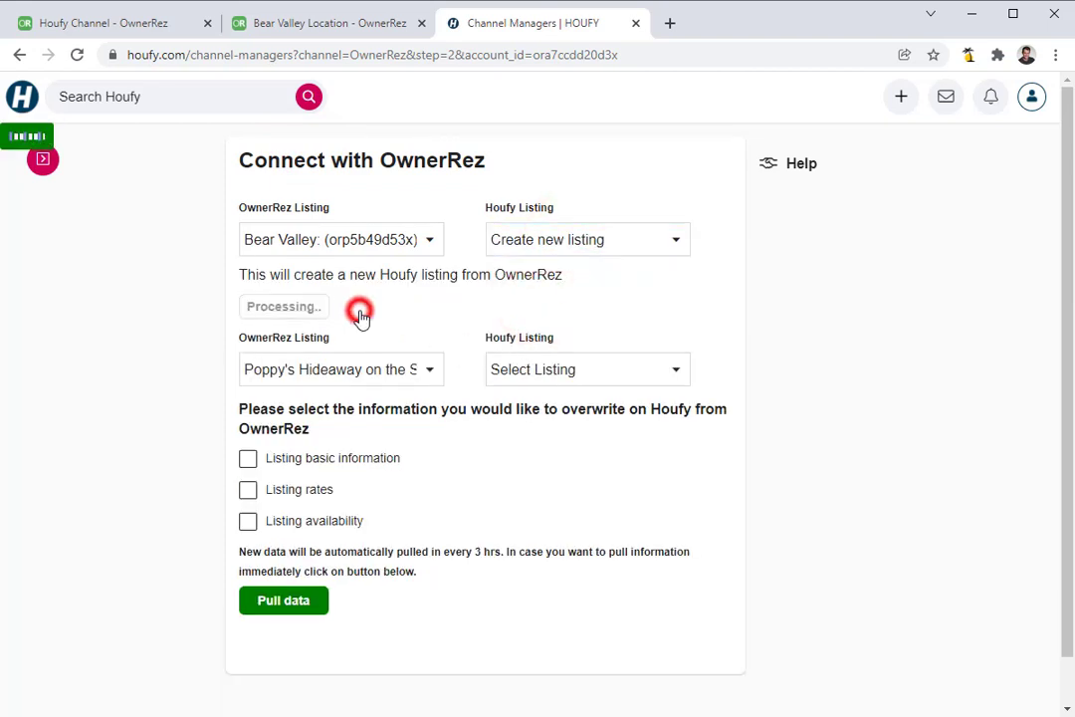
pyautogui.click(426, 368)
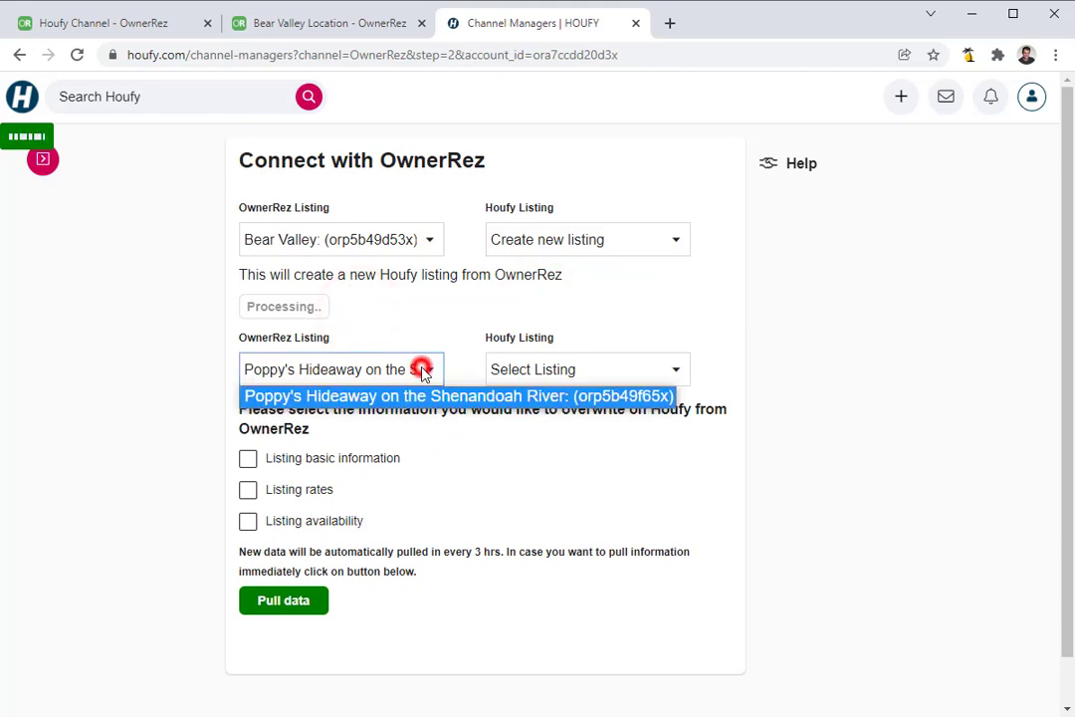
pyautogui.click(580, 365)
pyautogui.click(578, 437)
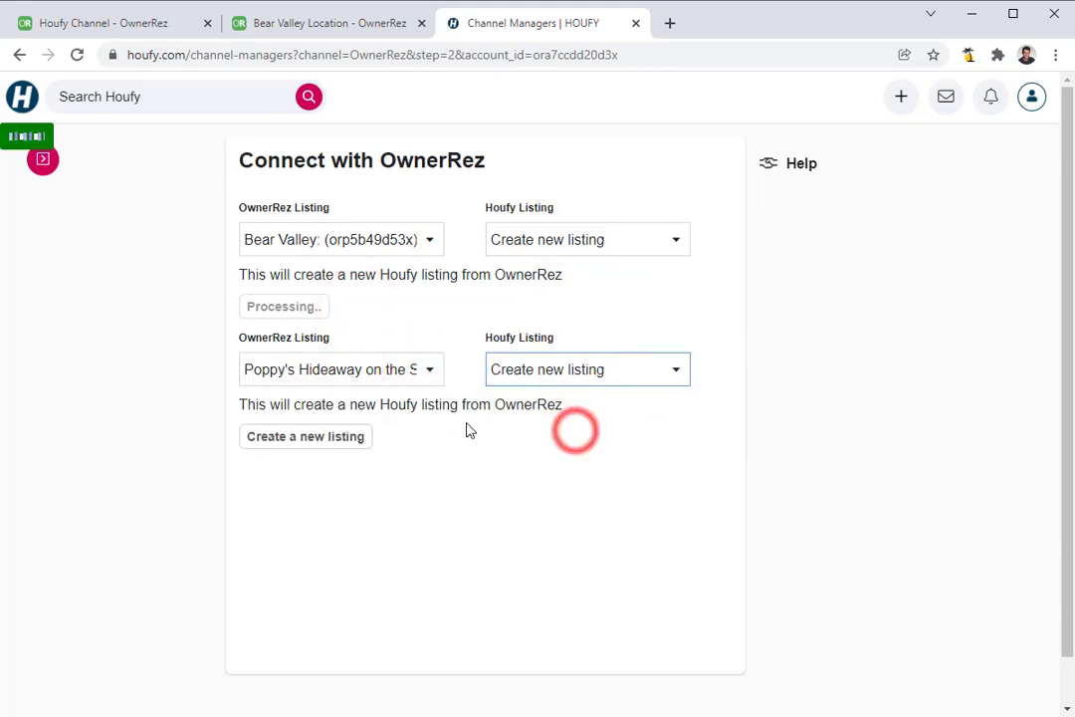
pyautogui.click(342, 442)
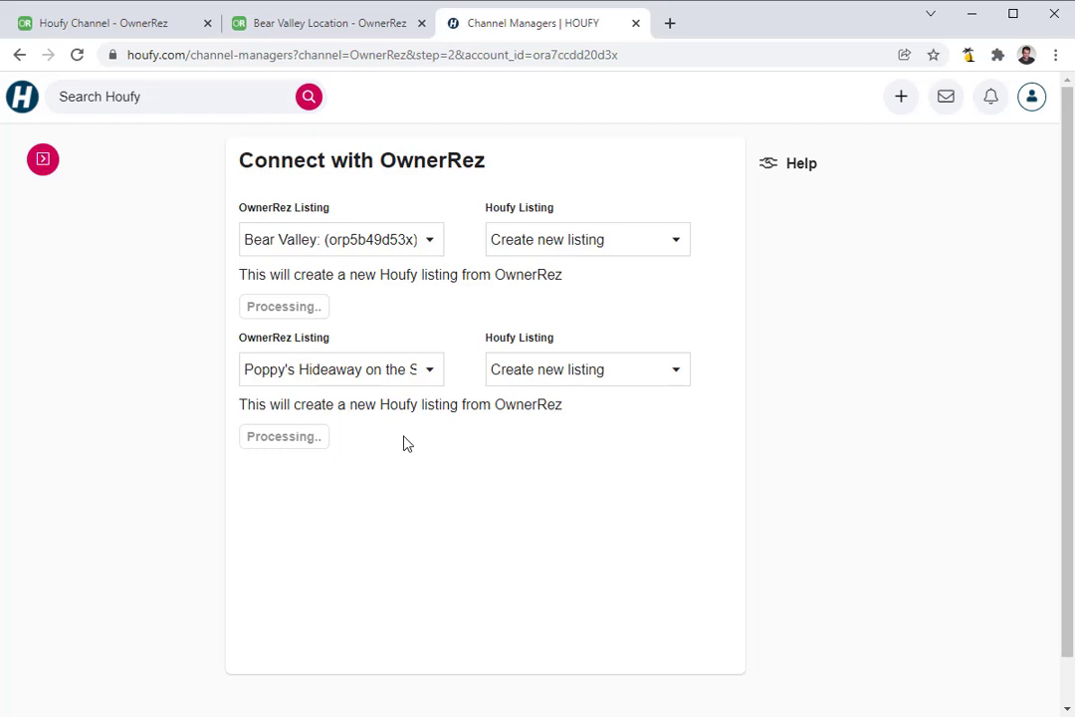
# - Go to Manage Listings and scroll down to the In Progress listings
pyautogui.click(1034, 100)
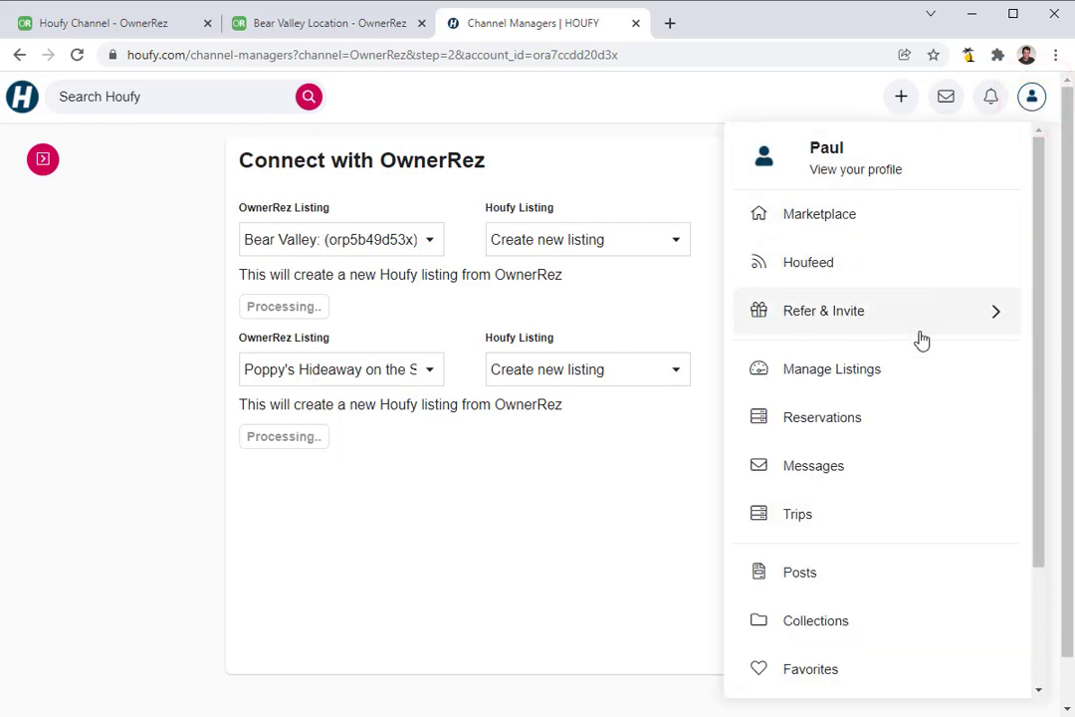
pyautogui.click(906, 370)
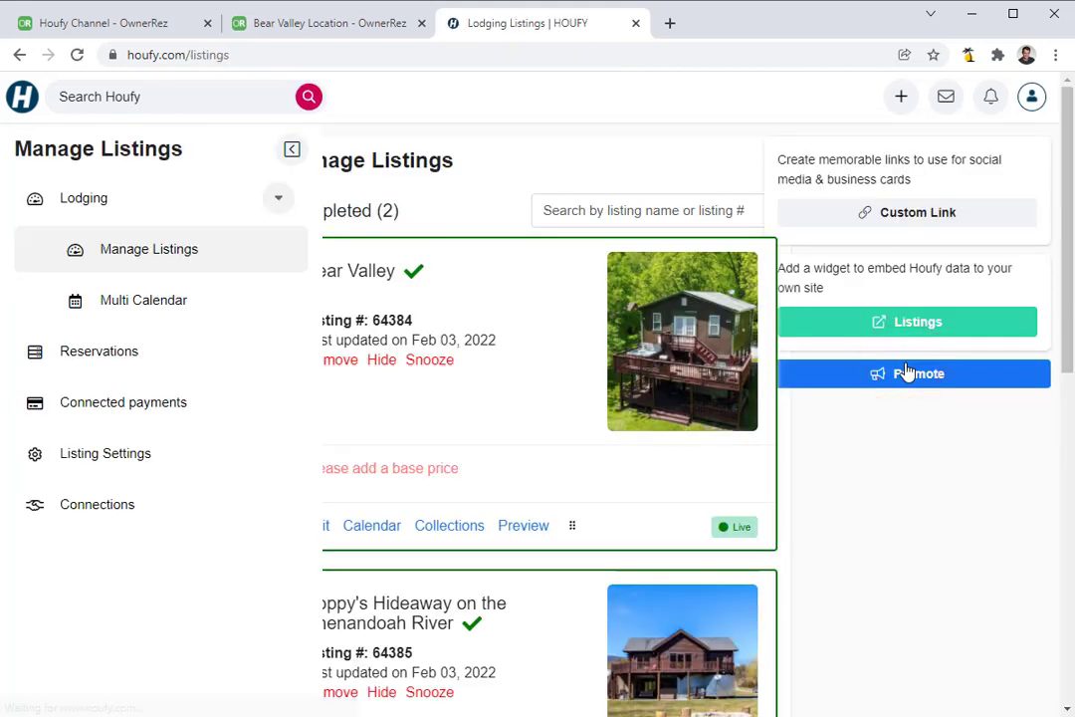
pyautogui.click(292, 150)
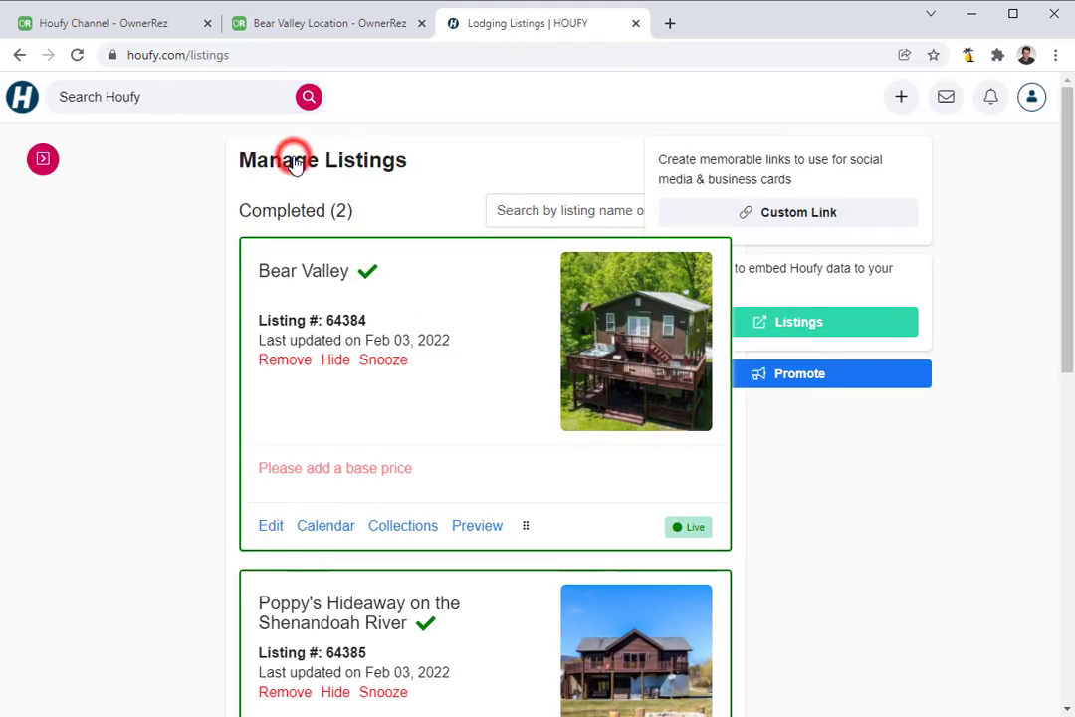
pyautogui.scroll(-1, 294, 157)
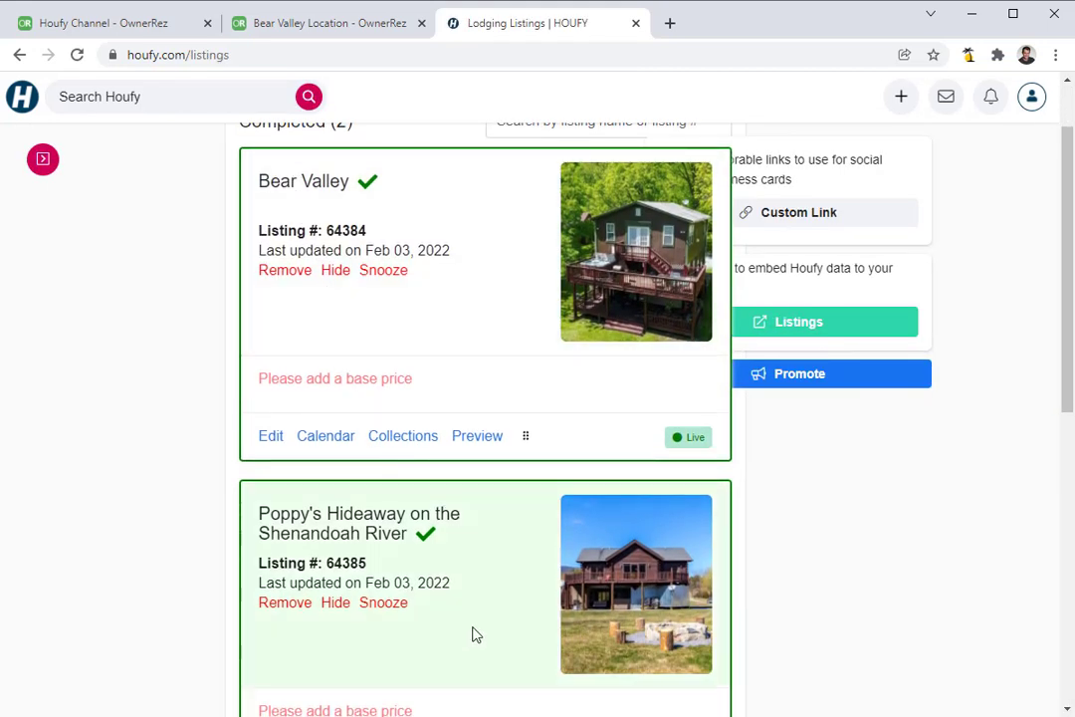
pyautogui.scroll(-2, 688, 264)
pyautogui.scroll(-5, 689, 265)
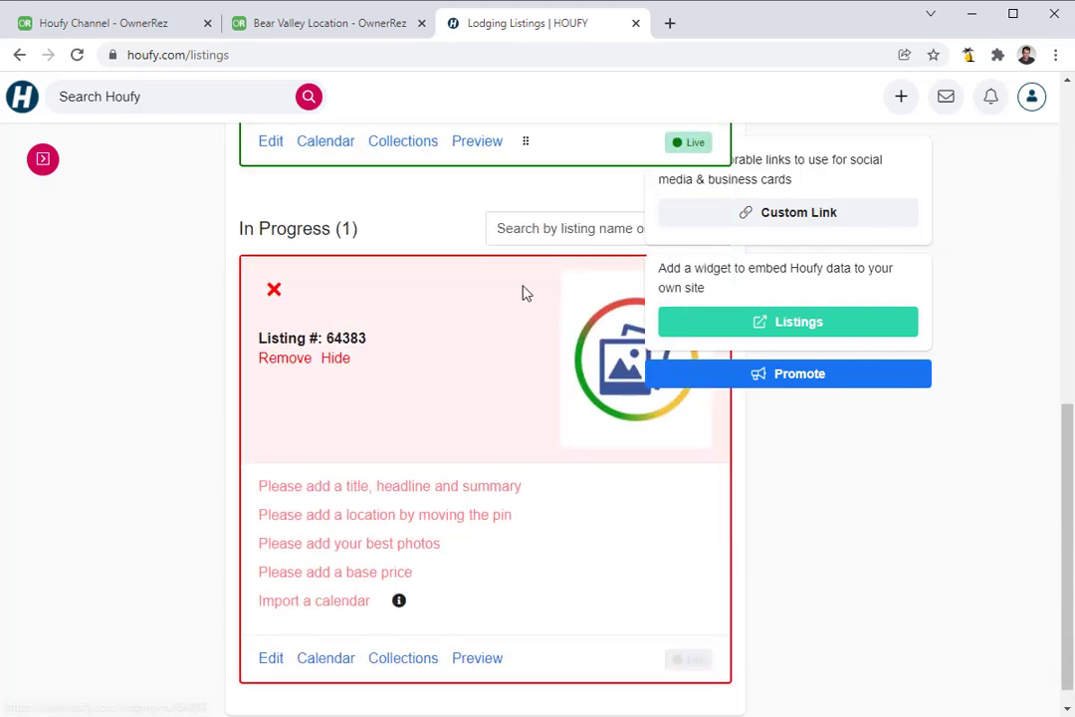
# - Remove the untitled in-progress listing permanently and review the remaining live listings
pyautogui.click(307, 360)
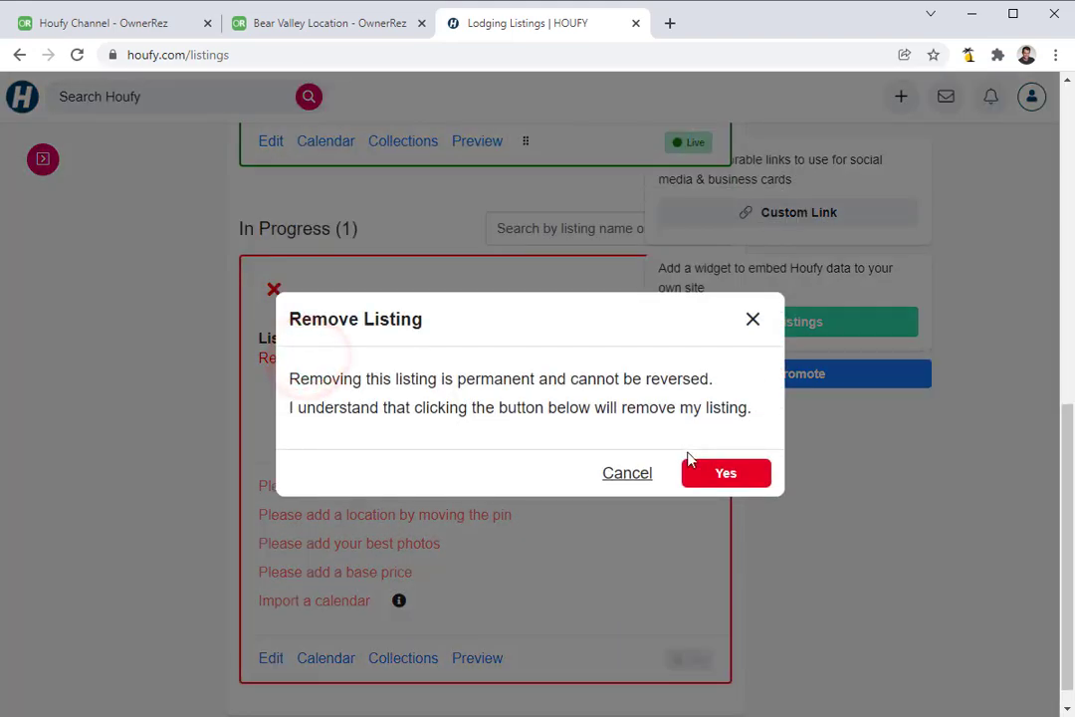
pyautogui.click(702, 472)
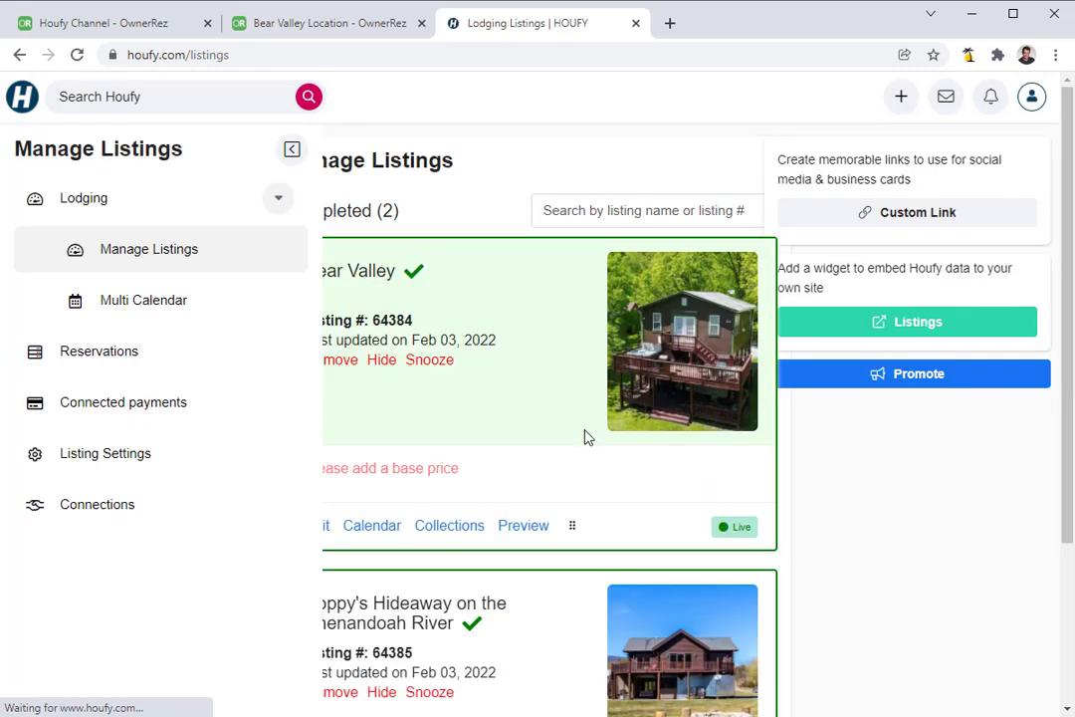
pyautogui.click(296, 151)
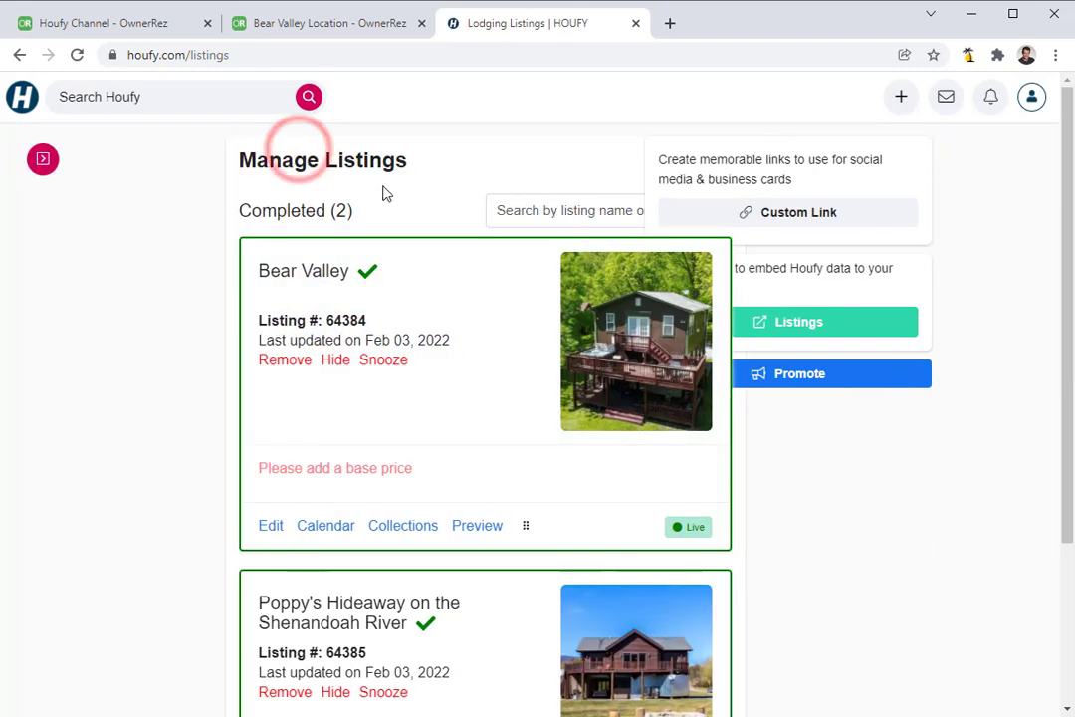
pyautogui.scroll(-3, 417, 280)
pyautogui.scroll(3, 421, 304)
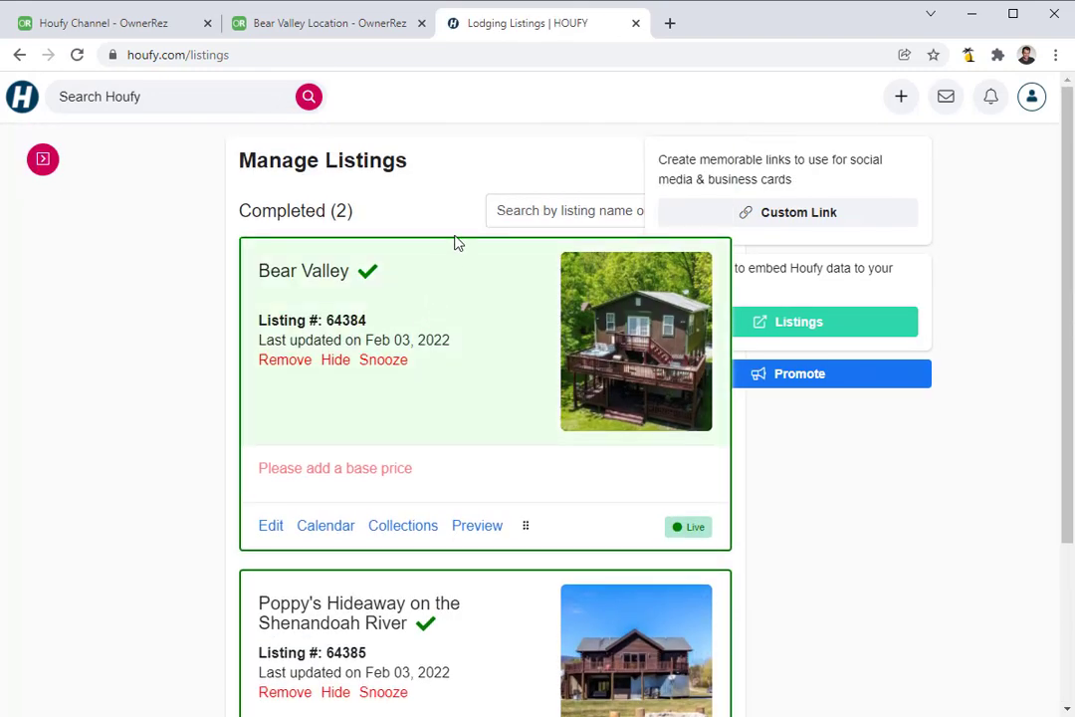
# - Preview the Bear Valley (#64384) Houfy listing and review its photos, details and US$195–US$300 nightly prices
pyautogui.click(478, 525)
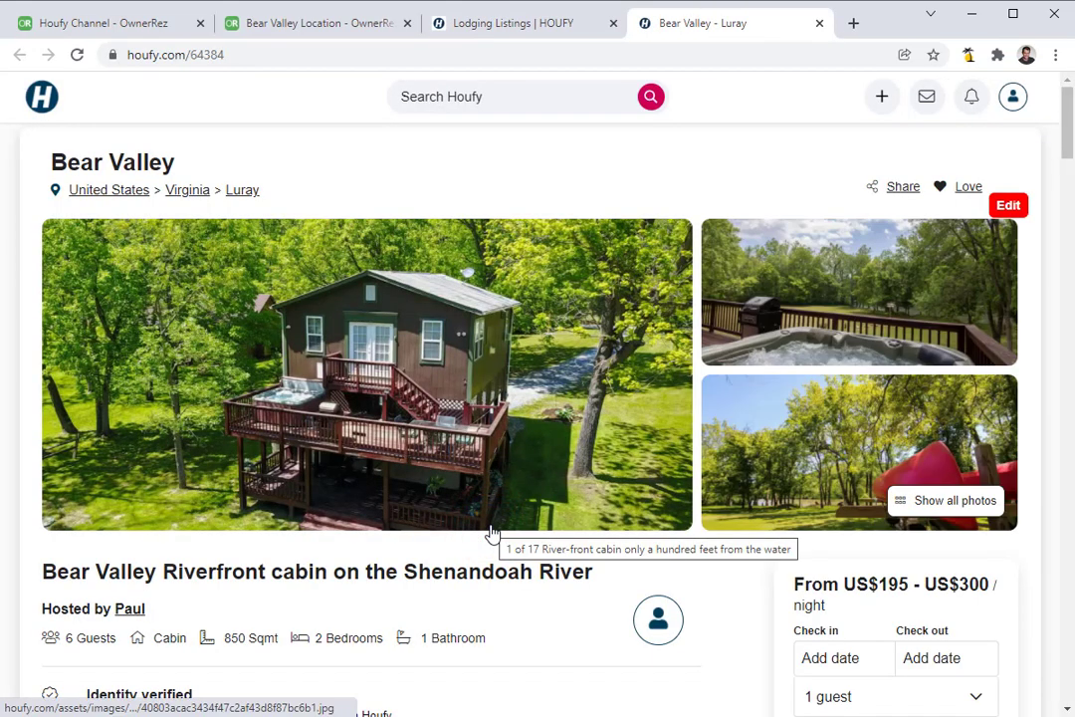
pyautogui.scroll(-3, 492, 538)
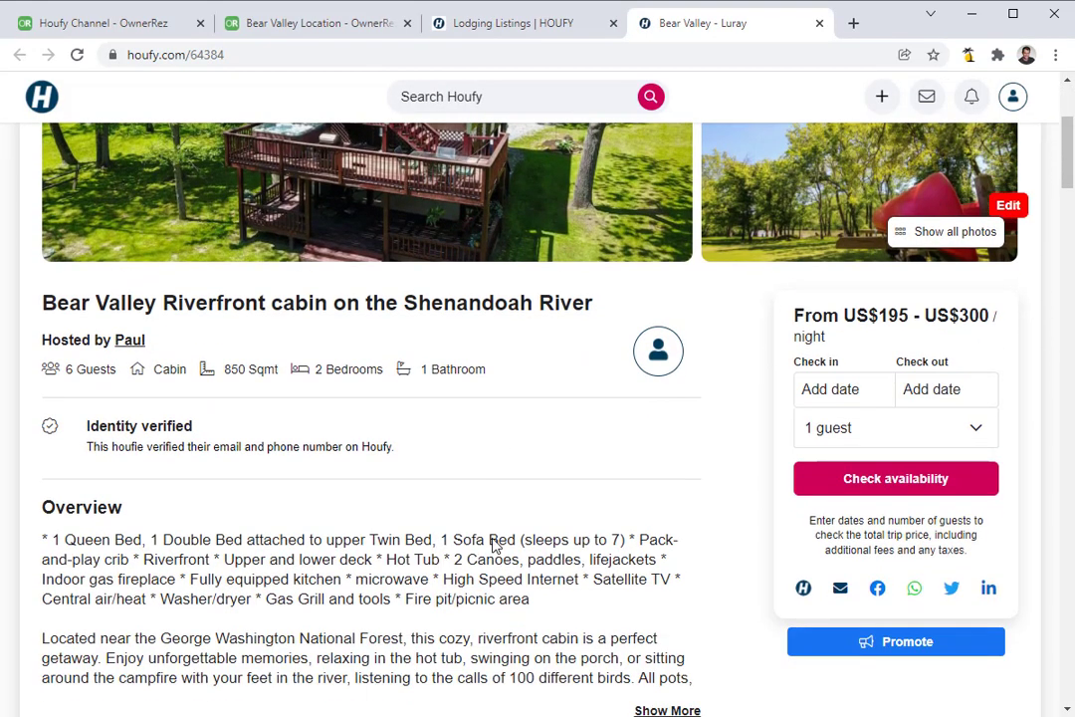
pyautogui.scroll(-3, 493, 542)
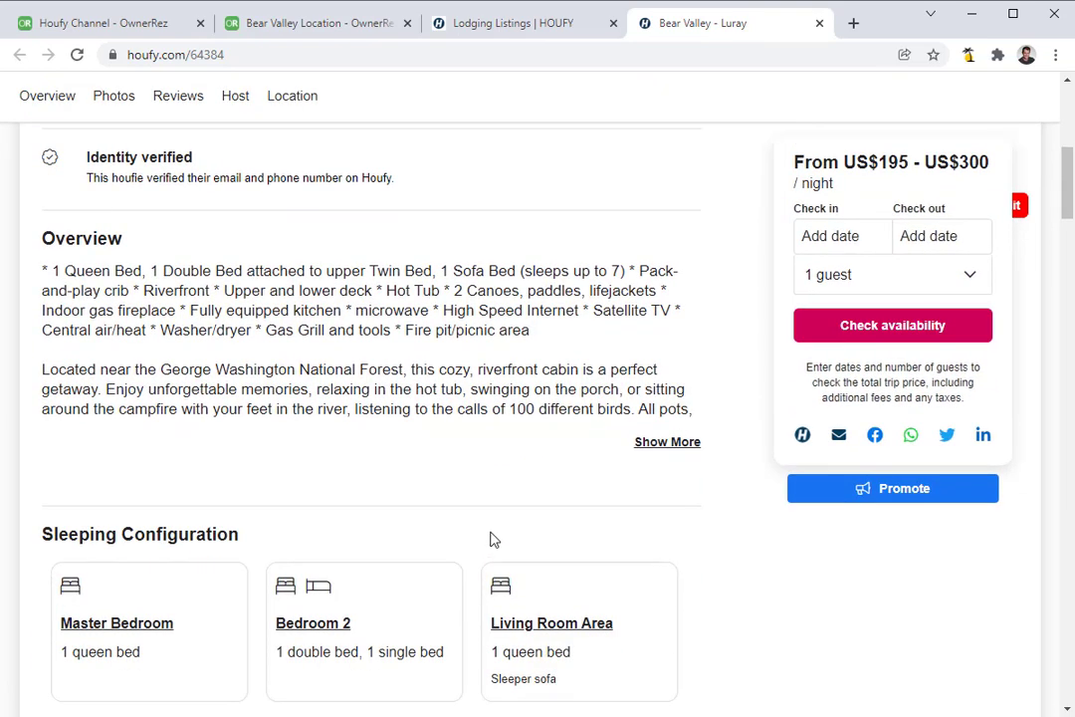
pyautogui.scroll(5, 490, 539)
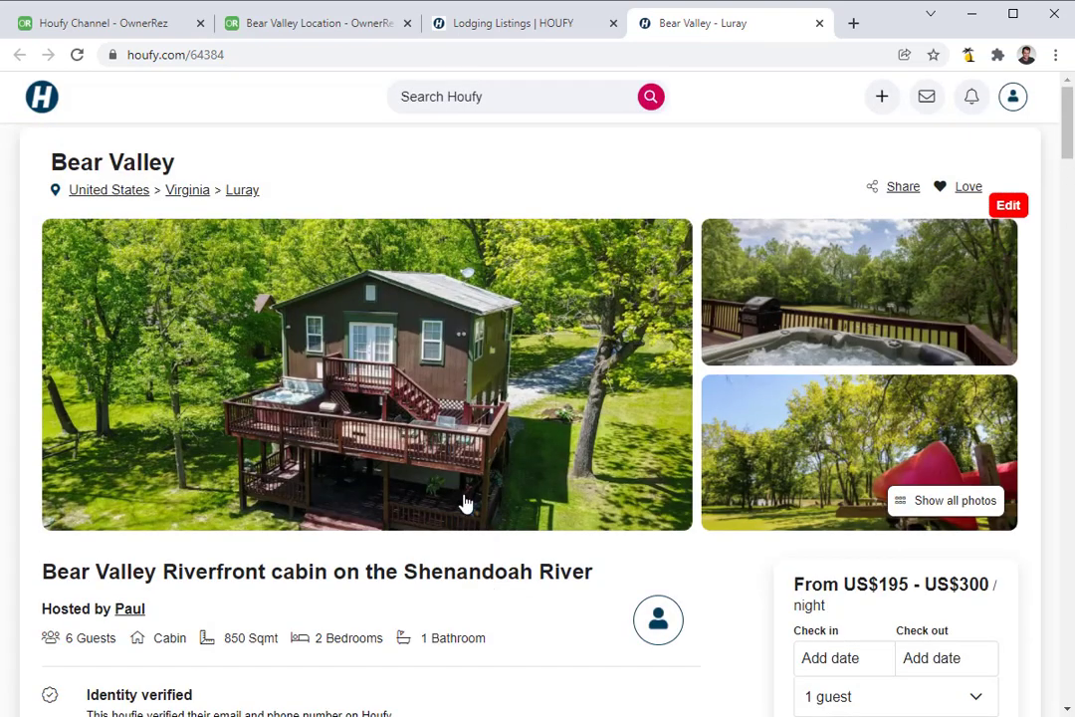
pyautogui.scroll(-2, 464, 501)
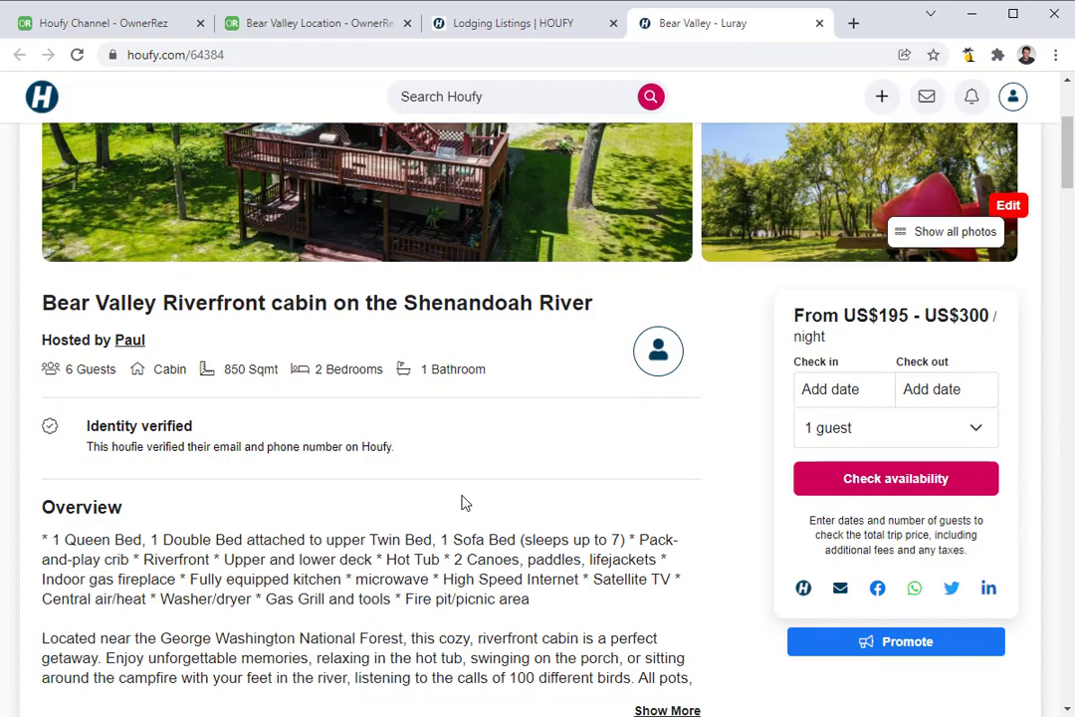
pyautogui.scroll(3, 464, 503)
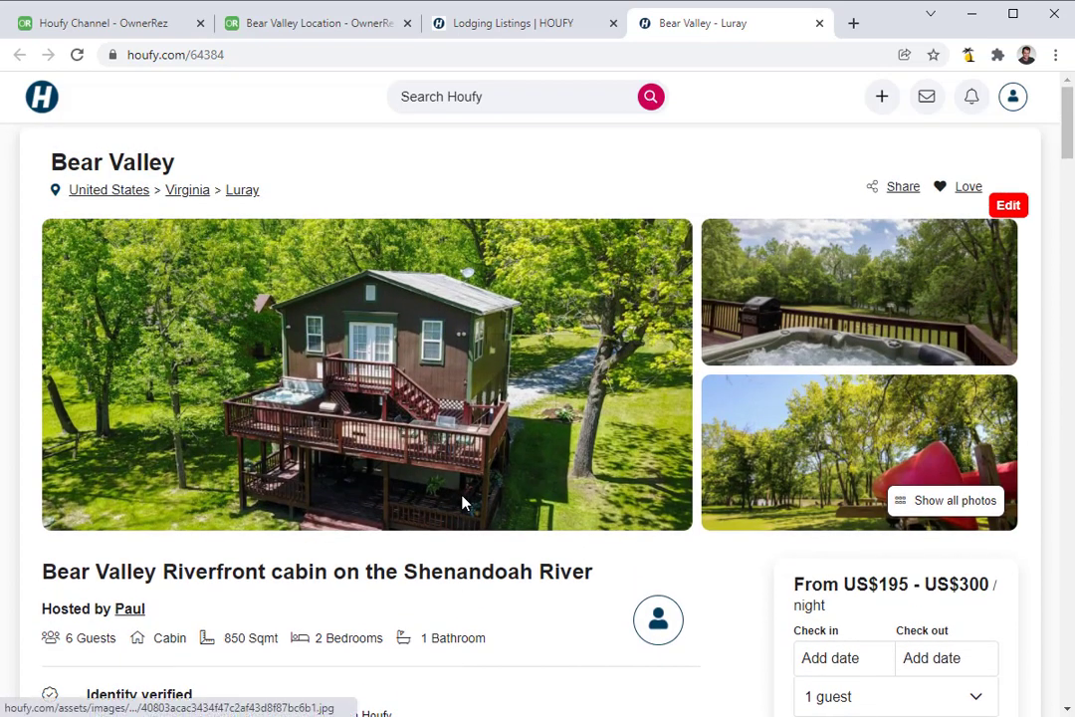